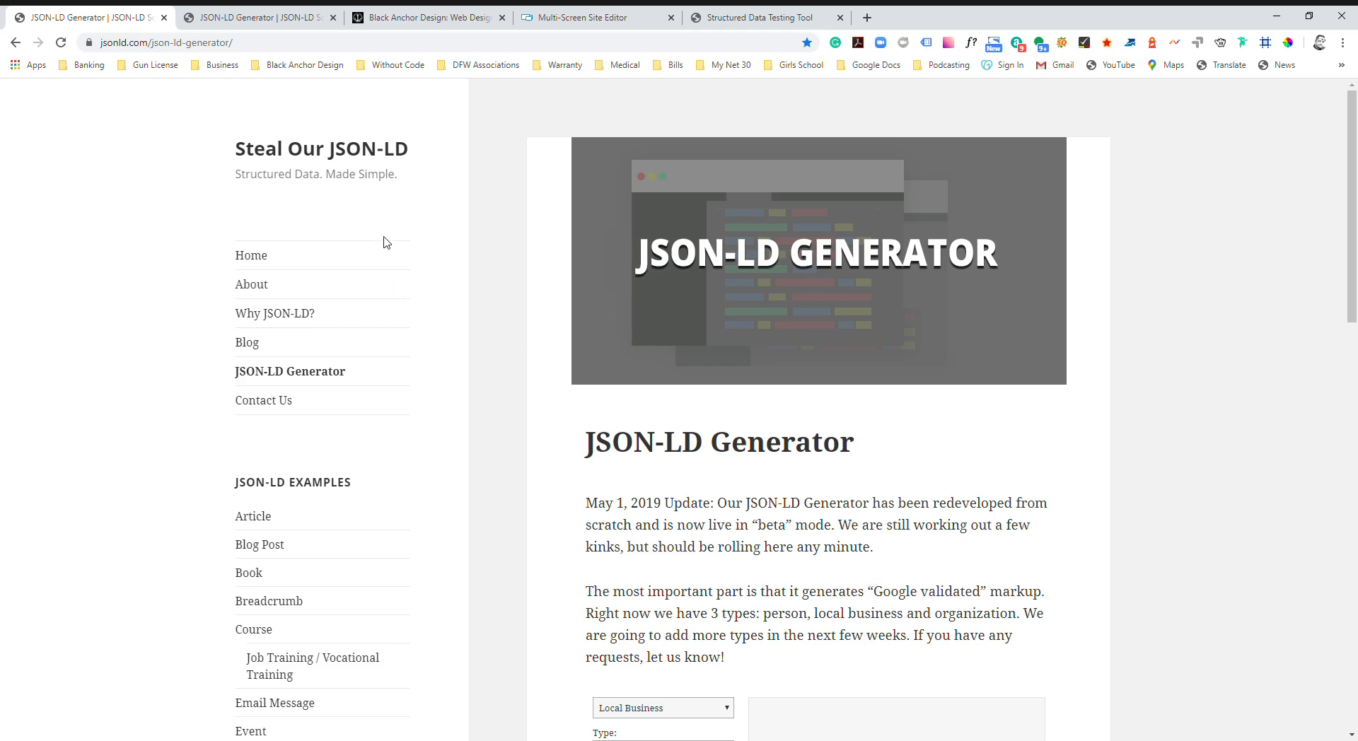
Open the Steal Our JSON-LD home page and review its introduction and the list of JSON-LD examples
{"action": "left_click", "coordinate": [253, 259]}
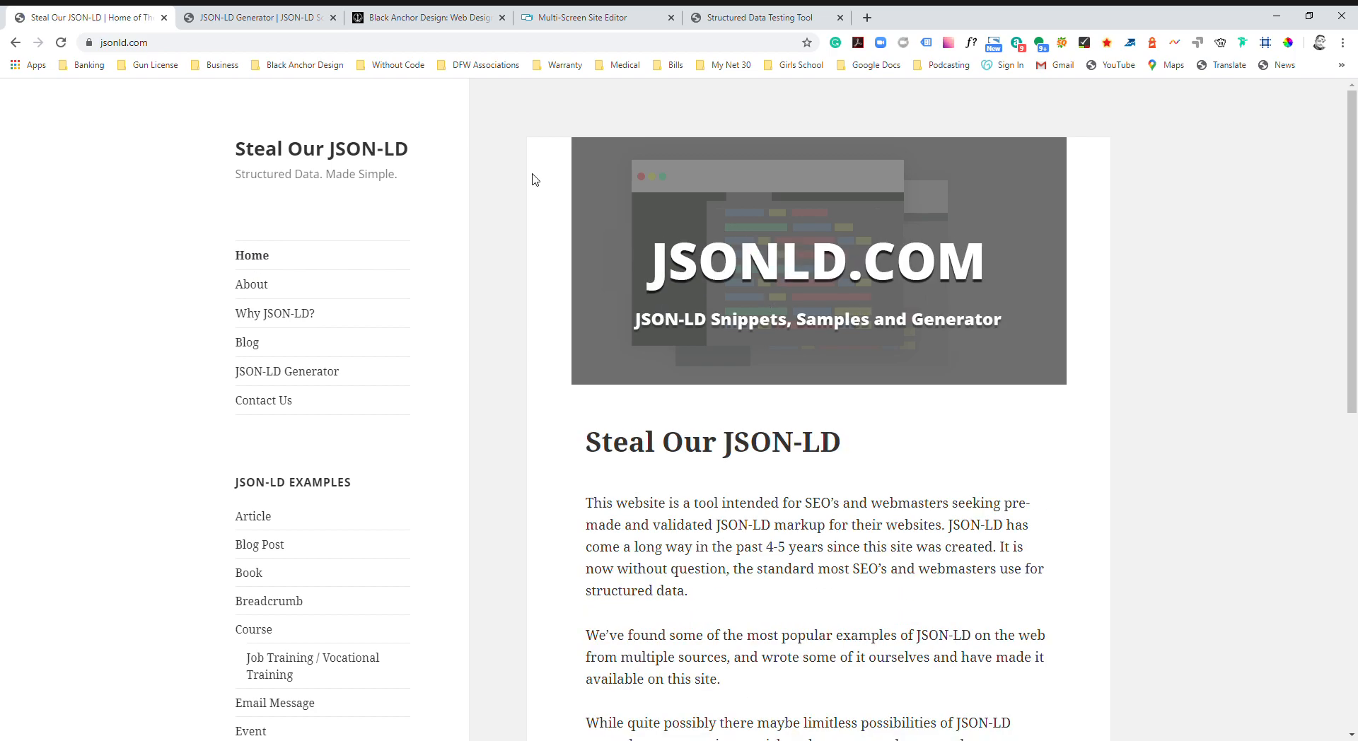
{"action": "scroll", "coordinate": [545, 272], "scroll_direction": "down", "scroll_amount": 3}
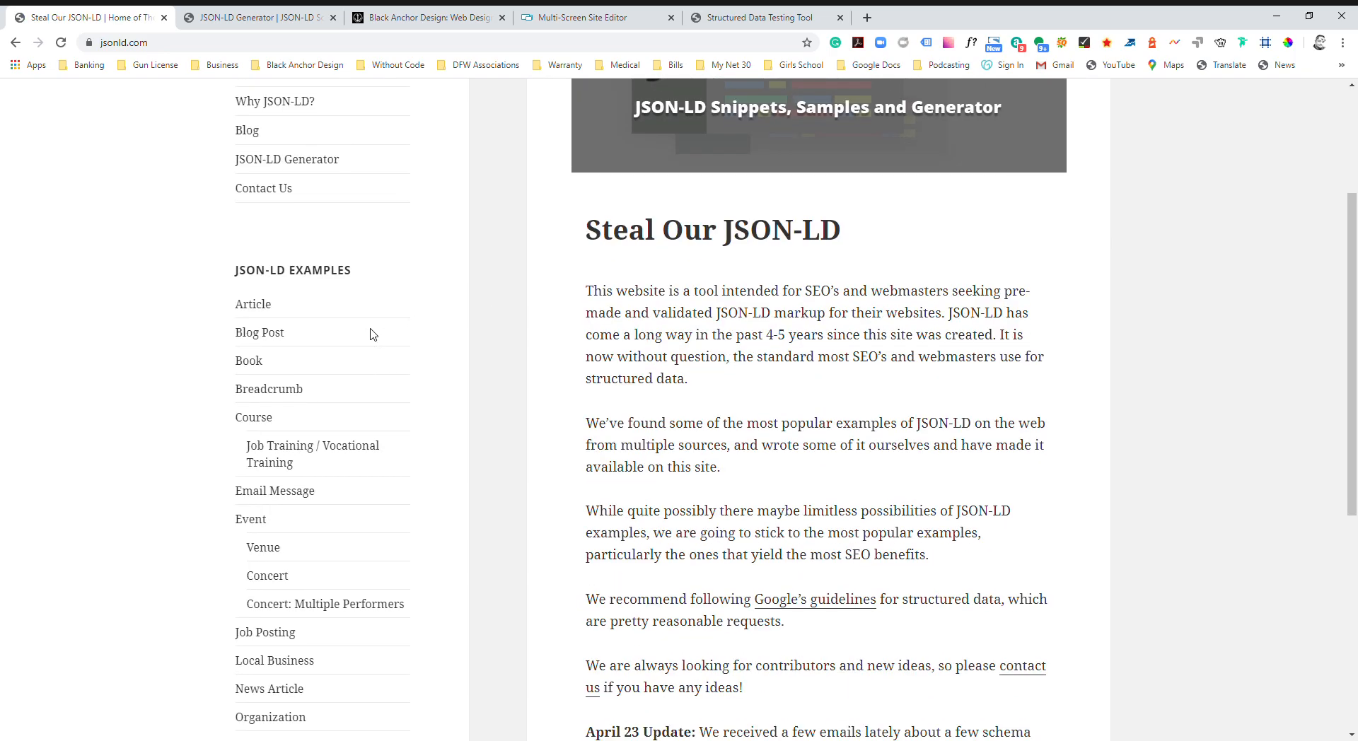
{"action": "scroll", "coordinate": [306, 288], "scroll_direction": "down", "scroll_amount": 3}
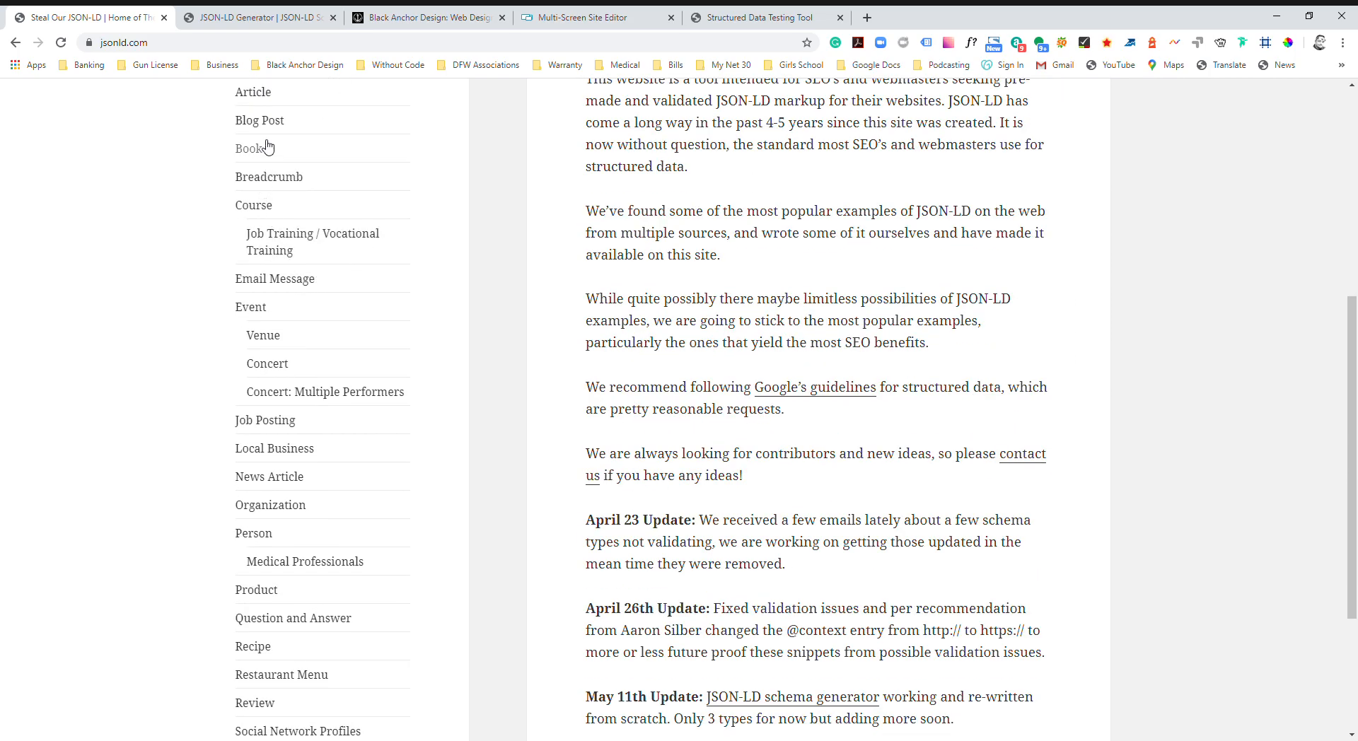
{"action": "scroll", "coordinate": [332, 436], "scroll_direction": "down", "scroll_amount": 3}
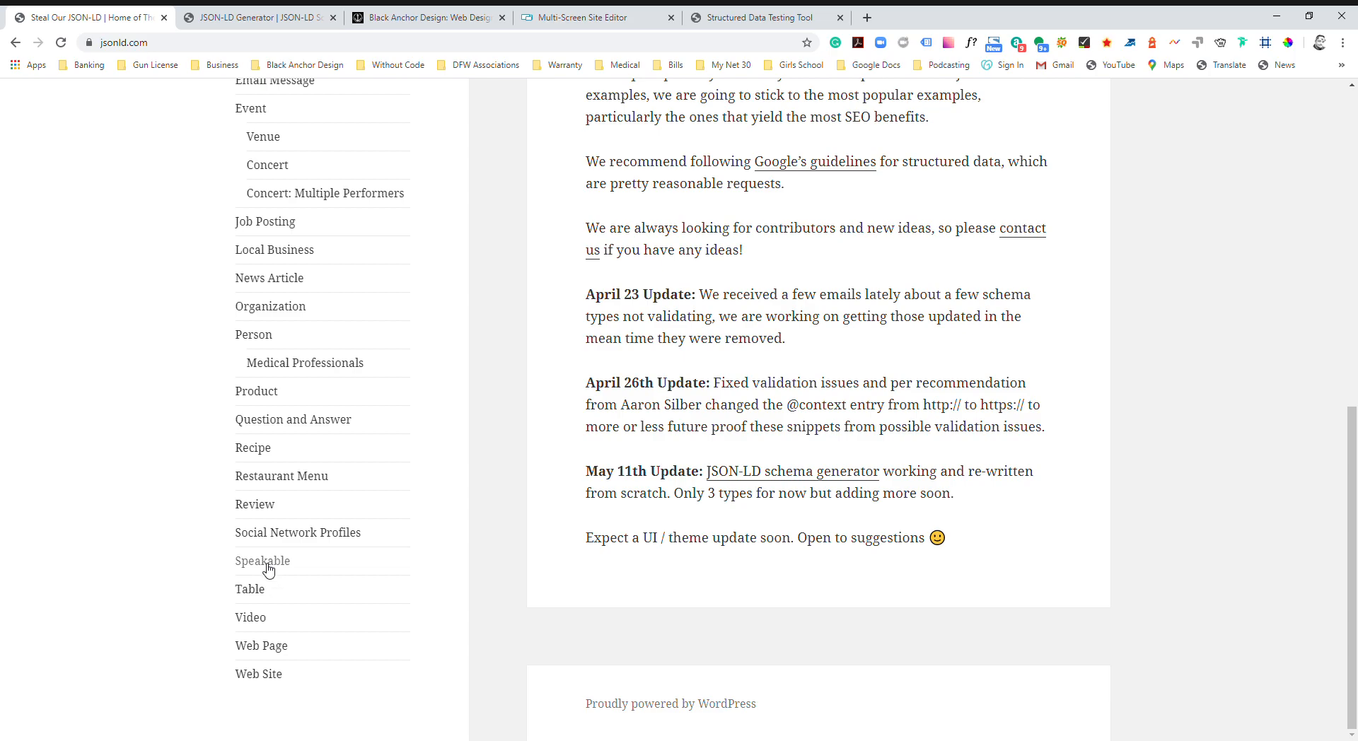
{"action": "scroll", "coordinate": [428, 439], "scroll_direction": "up", "scroll_amount": 4}
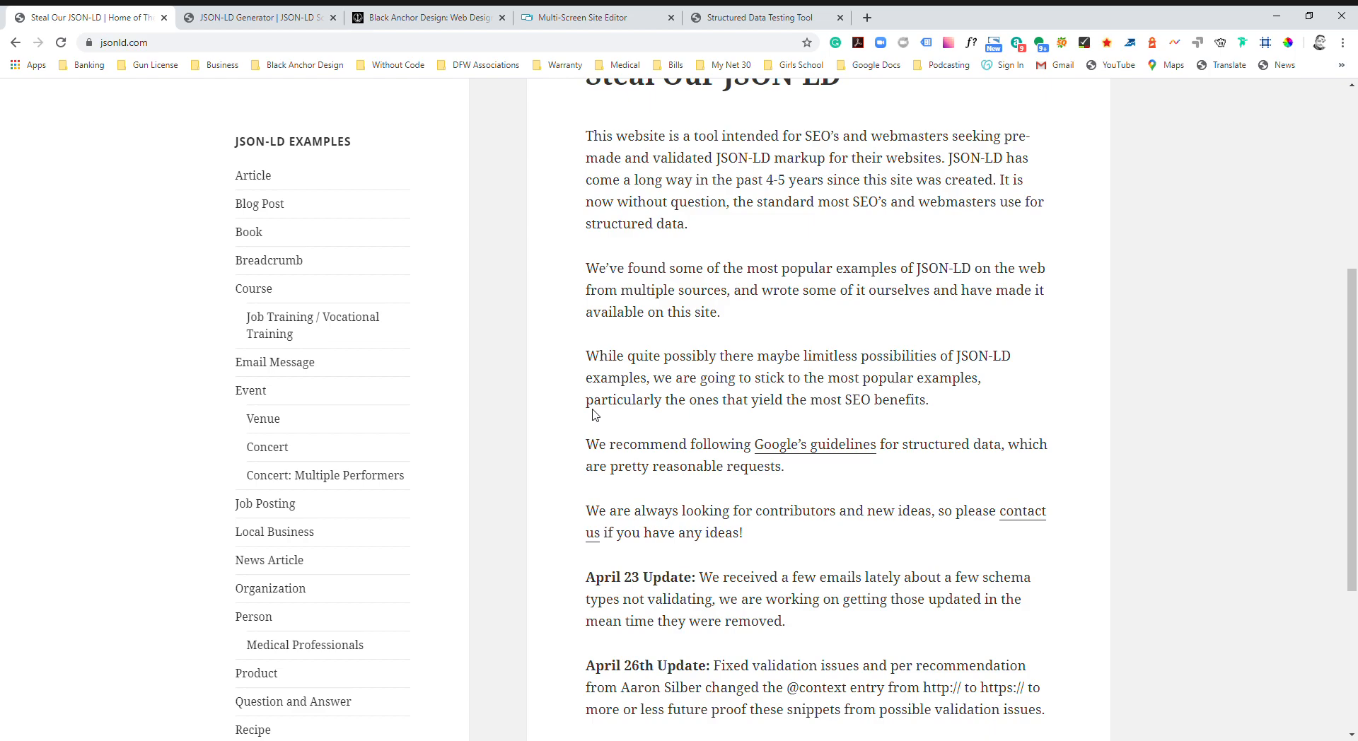
{"action": "scroll", "coordinate": [259, 628], "scroll_direction": "down", "scroll_amount": 2}
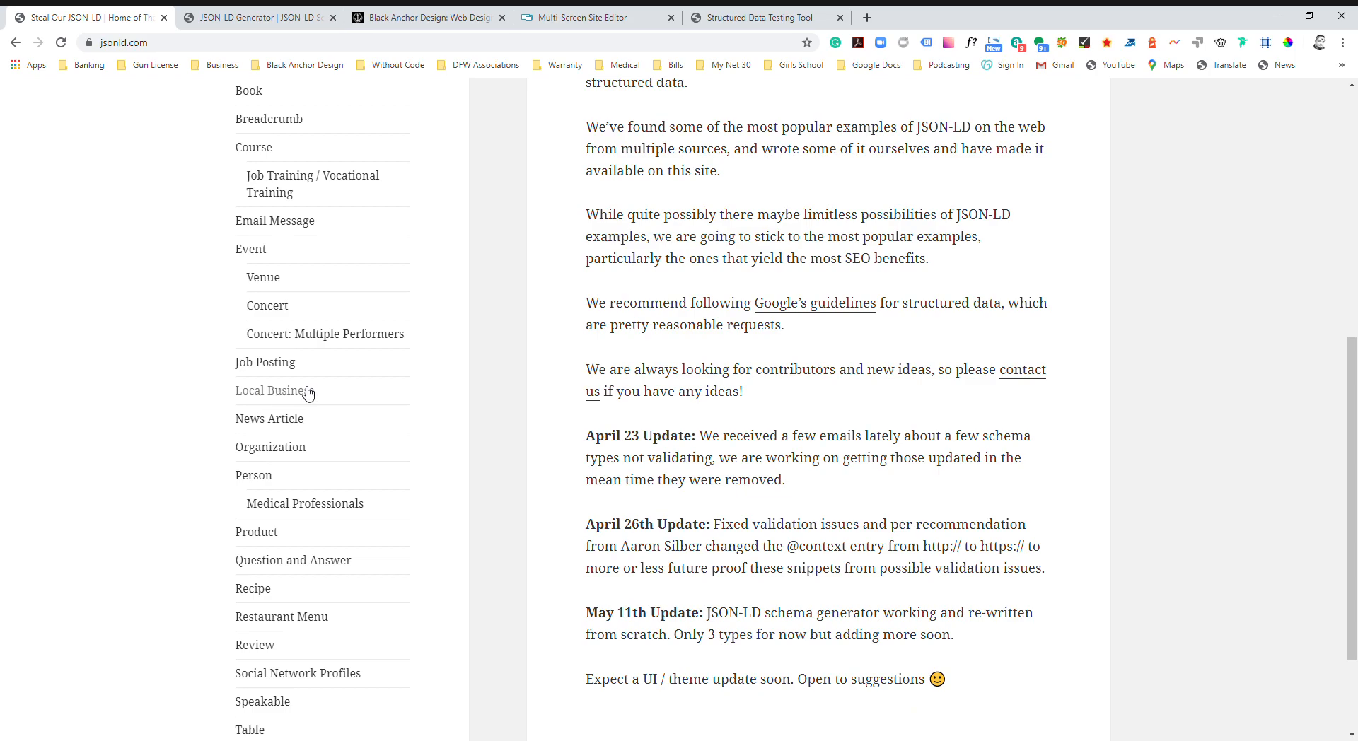
{"action": "scroll", "coordinate": [373, 393], "scroll_direction": "up", "scroll_amount": 7}
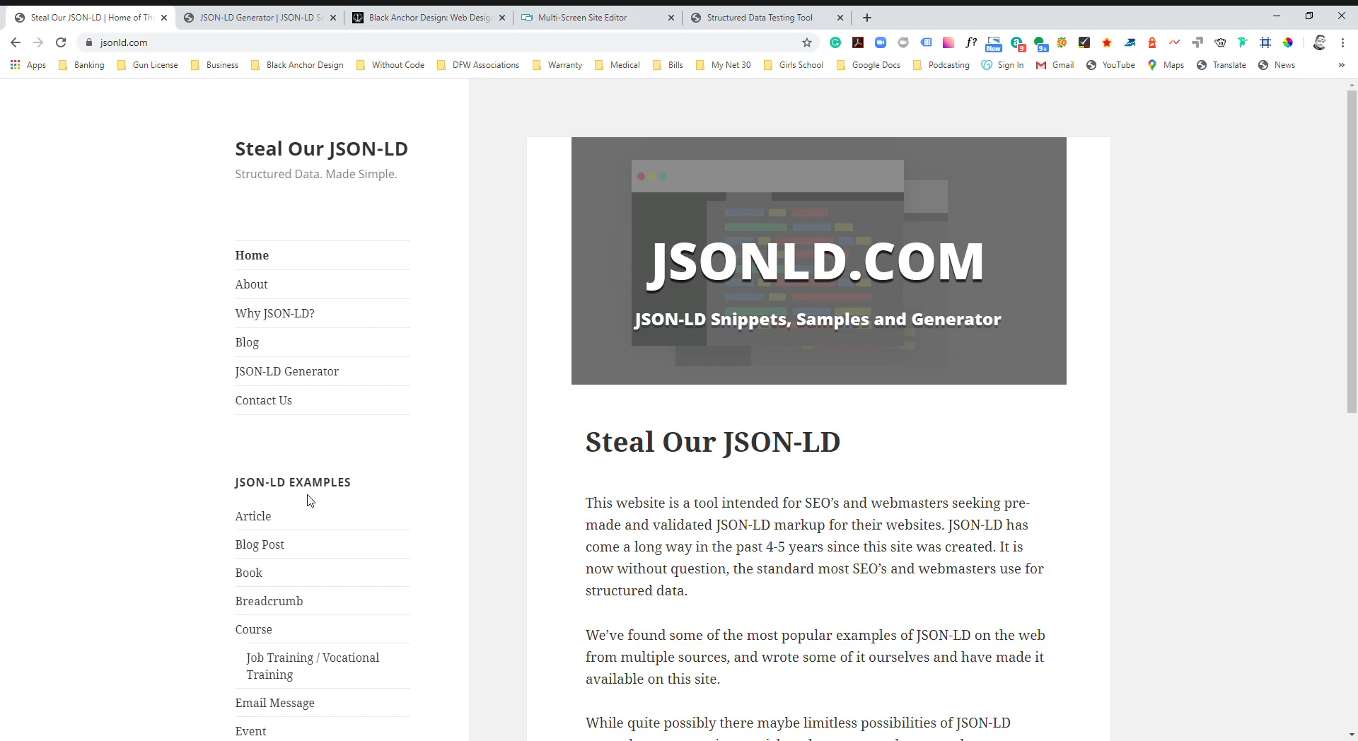
Open the JSON-LD Generator, switch to the tab with the filled-in form, and examine its Local Business and Type selections
{"action": "left_click", "coordinate": [303, 377]}
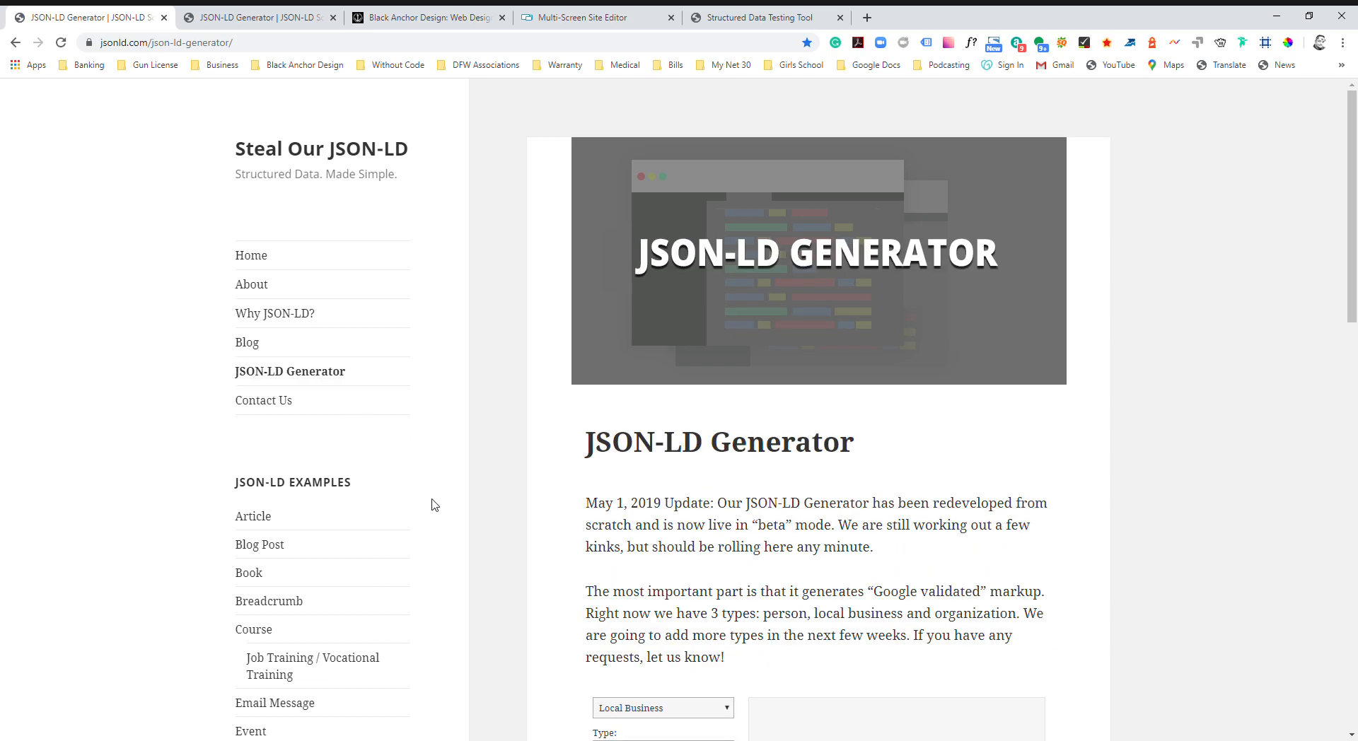
{"action": "scroll", "coordinate": [343, 219], "scroll_direction": "down", "scroll_amount": 3}
{"action": "key", "text": "ctrl+Tab"}
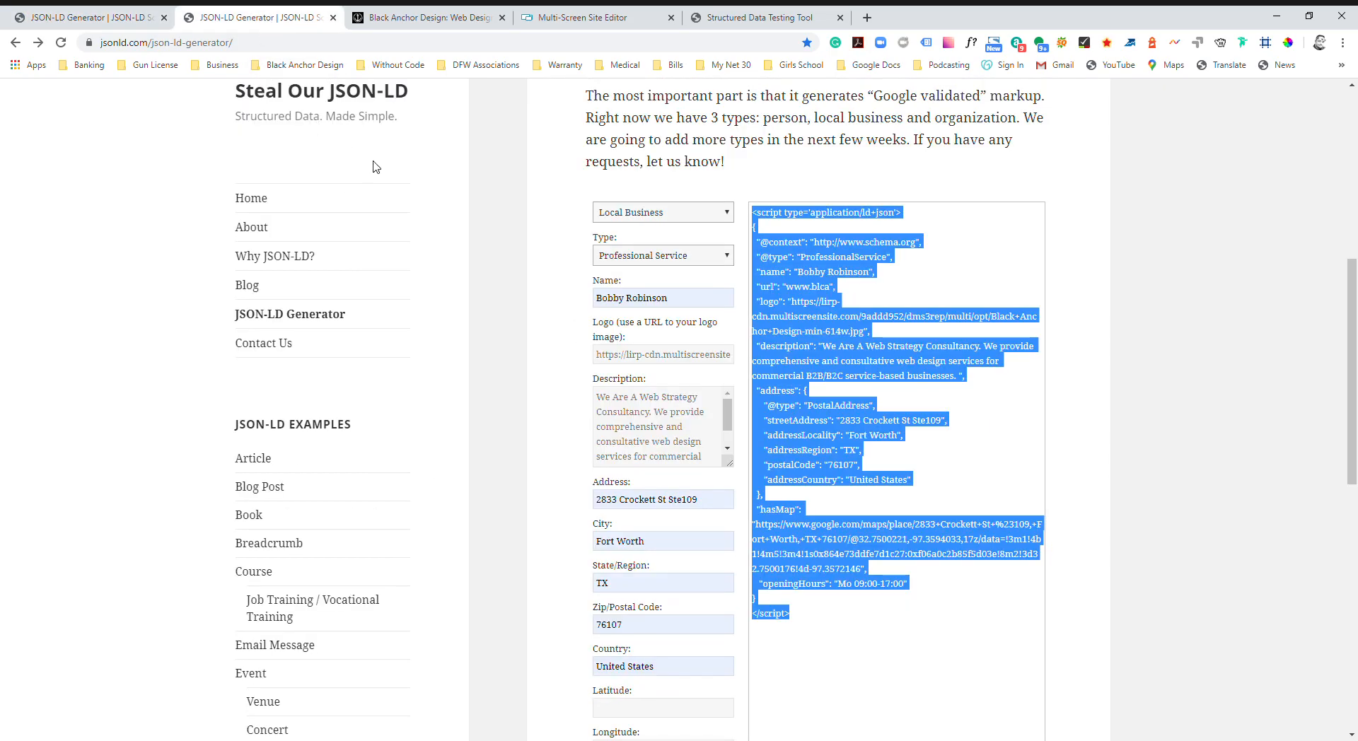
{"action": "left_click", "coordinate": [670, 221]}
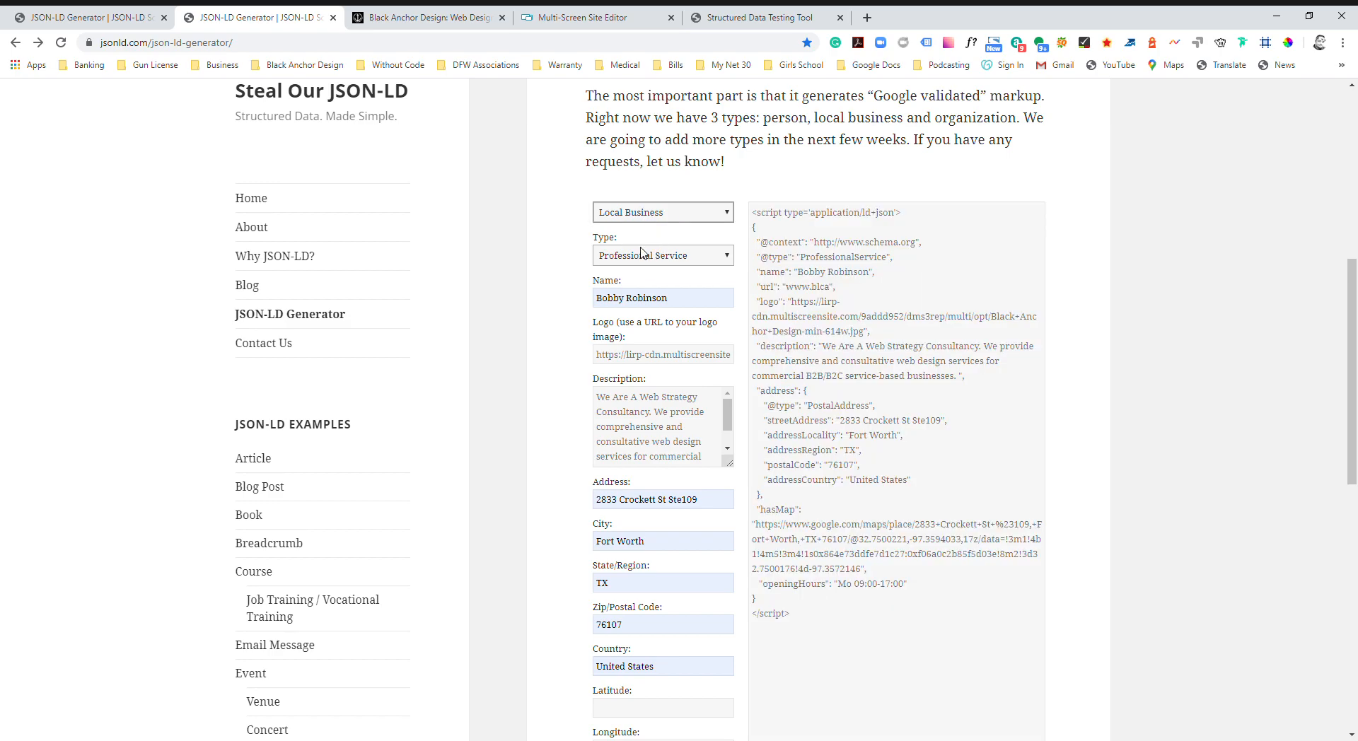
{"action": "left_click", "coordinate": [659, 182]}
View the logo on the Black Anchor Design website and inspect the logo image URL in the generator form
{"action": "left_click", "coordinate": [428, 17]}
{"action": "scroll", "coordinate": [420, 316], "scroll_direction": "up", "scroll_amount": 6}
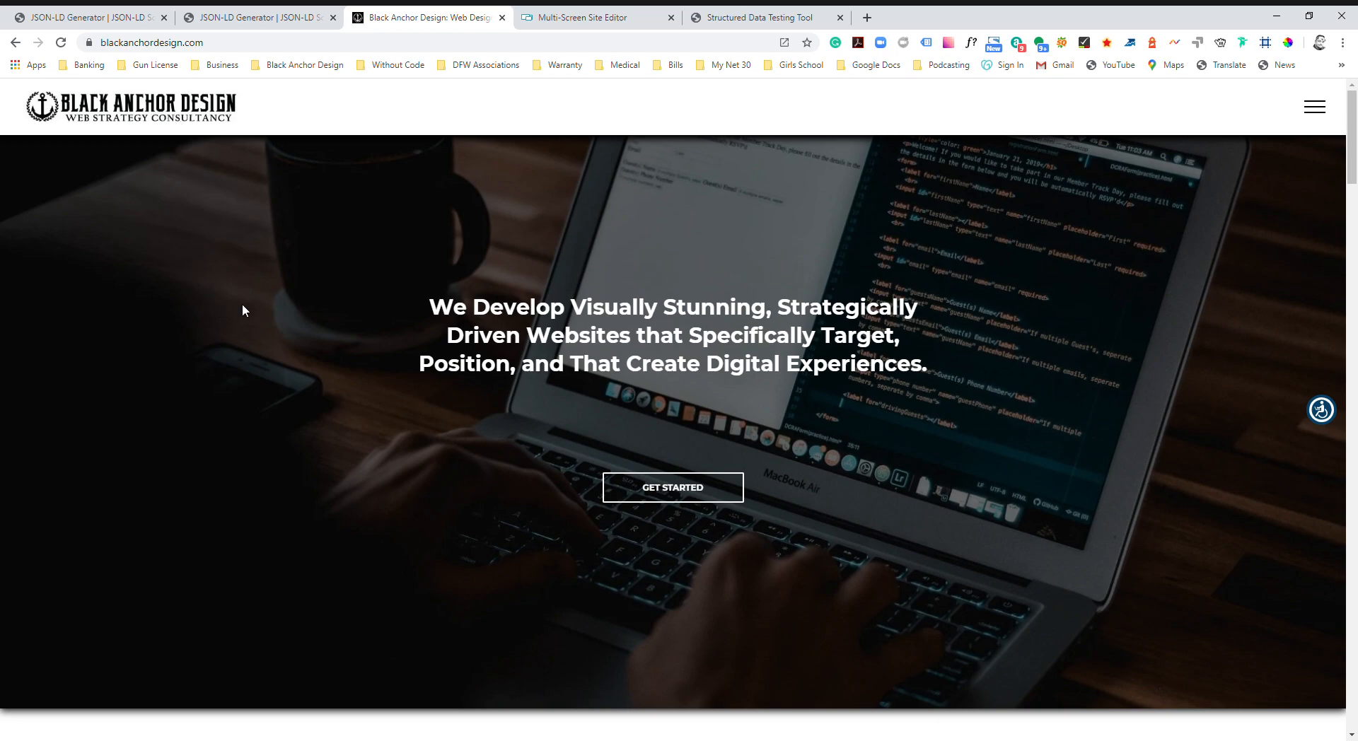
{"action": "left_click", "coordinate": [261, 17]}
{"action": "left_click", "coordinate": [620, 364]}
{"action": "key", "text": "ctrl+a"}
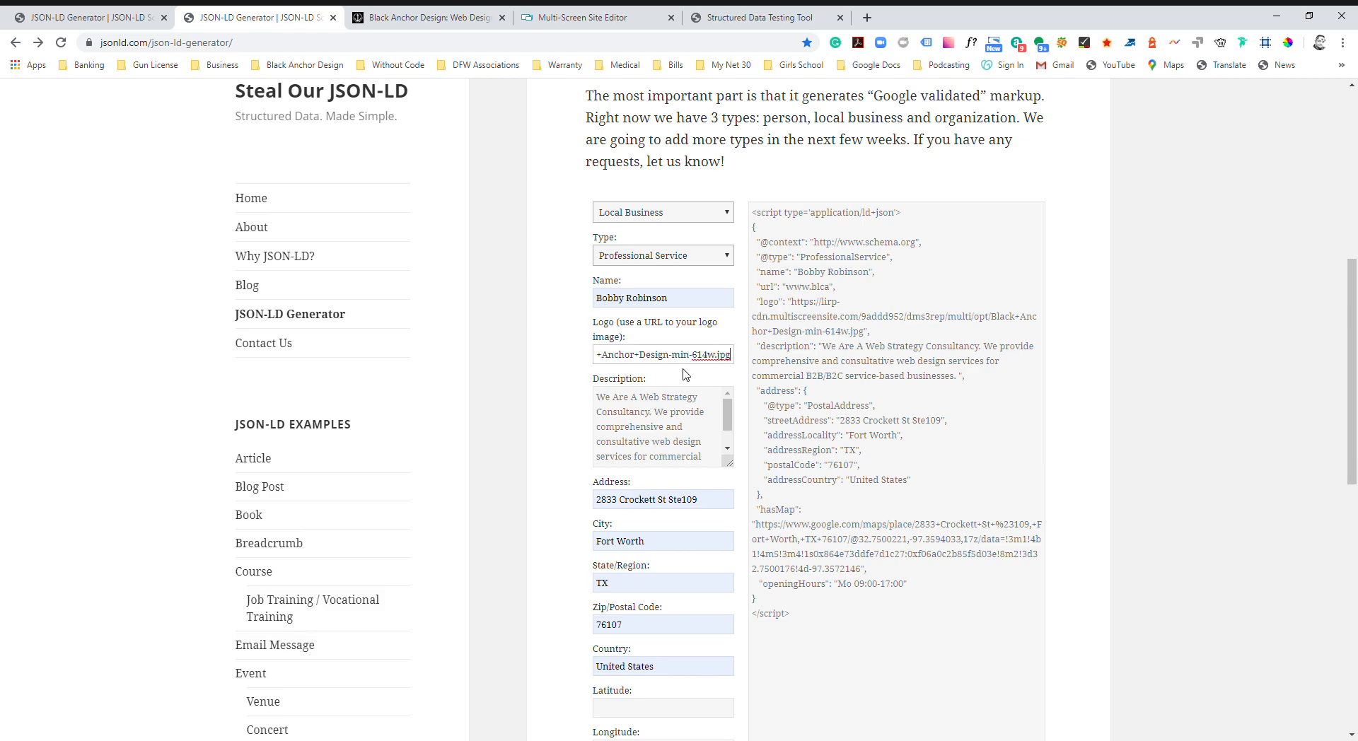
{"action": "left_click", "coordinate": [579, 387]}
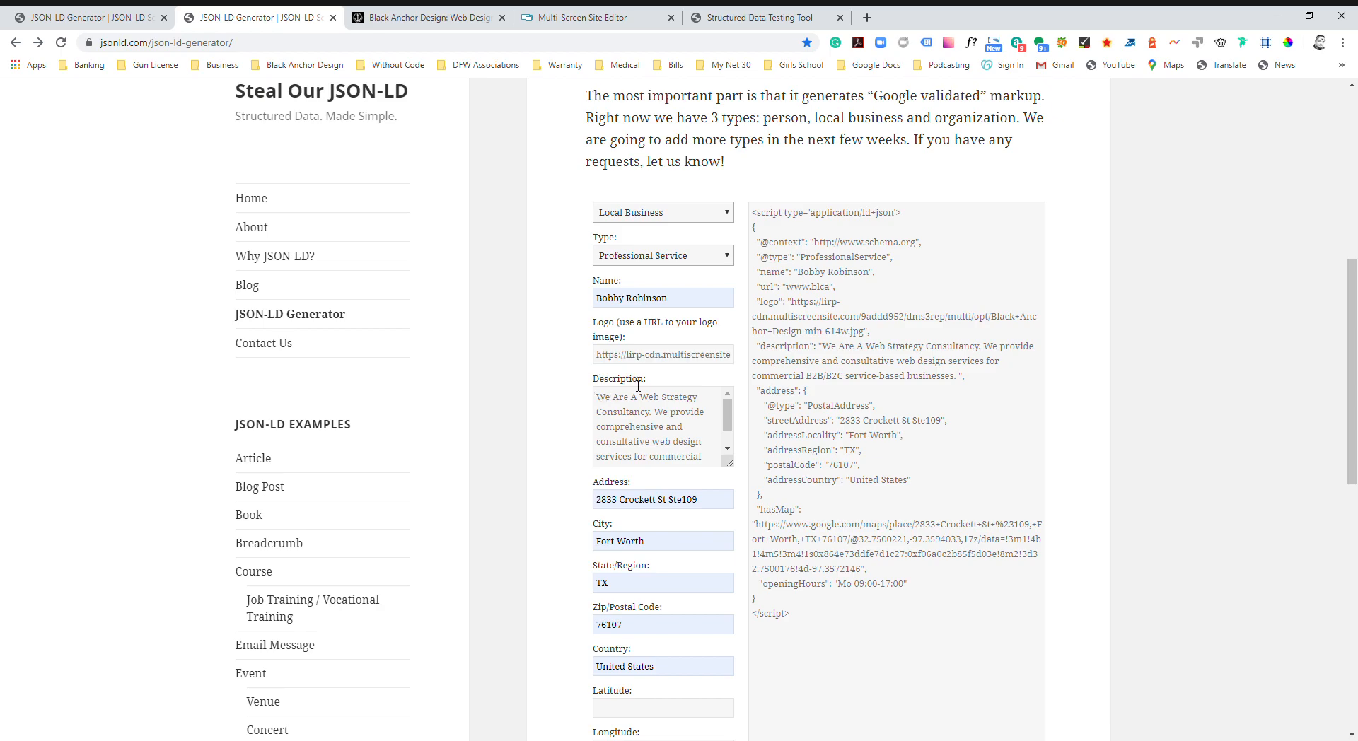
Highlight the "We Are A Web Strategy Consultancy" text on the Black Anchor Design site as the description source, and return to the generator
{"action": "key", "text": "ctrl+Tab"}
{"action": "scroll", "coordinate": [655, 378], "scroll_direction": "down", "scroll_amount": 7}
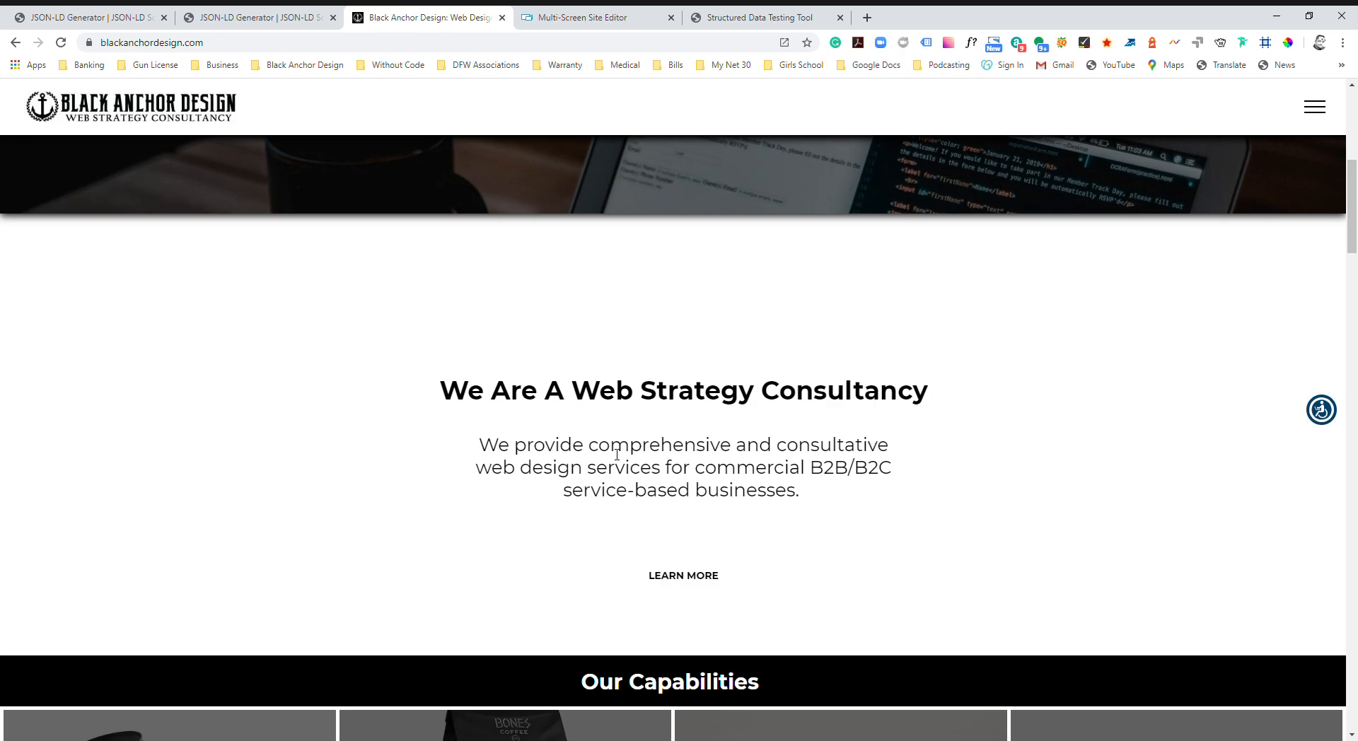
{"action": "left_click_drag", "start_coordinate": [460, 397], "coordinate": [840, 517]}
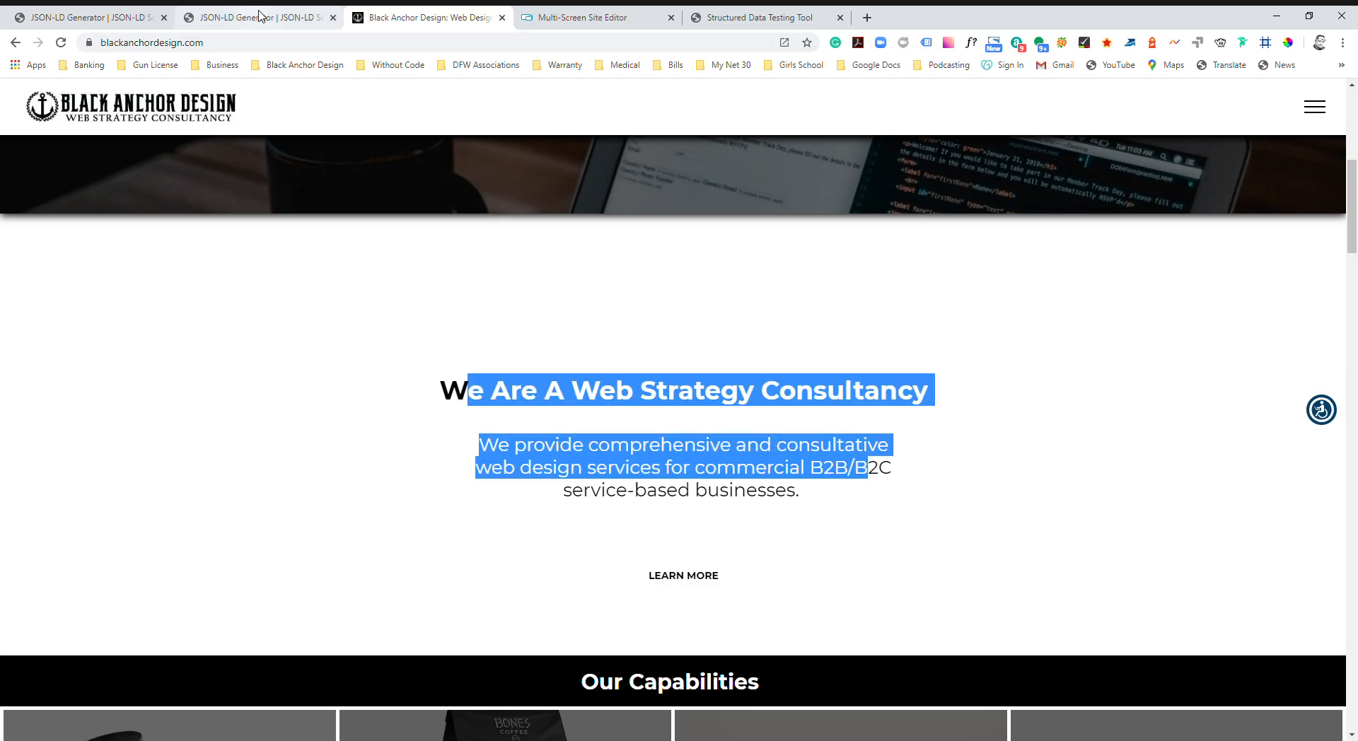
{"action": "left_click", "coordinate": [258, 18]}
Find Google Maps in a new browser tab and open the Black Anchor Design listing
{"action": "scroll", "coordinate": [631, 487], "scroll_direction": "down", "scroll_amount": 2}
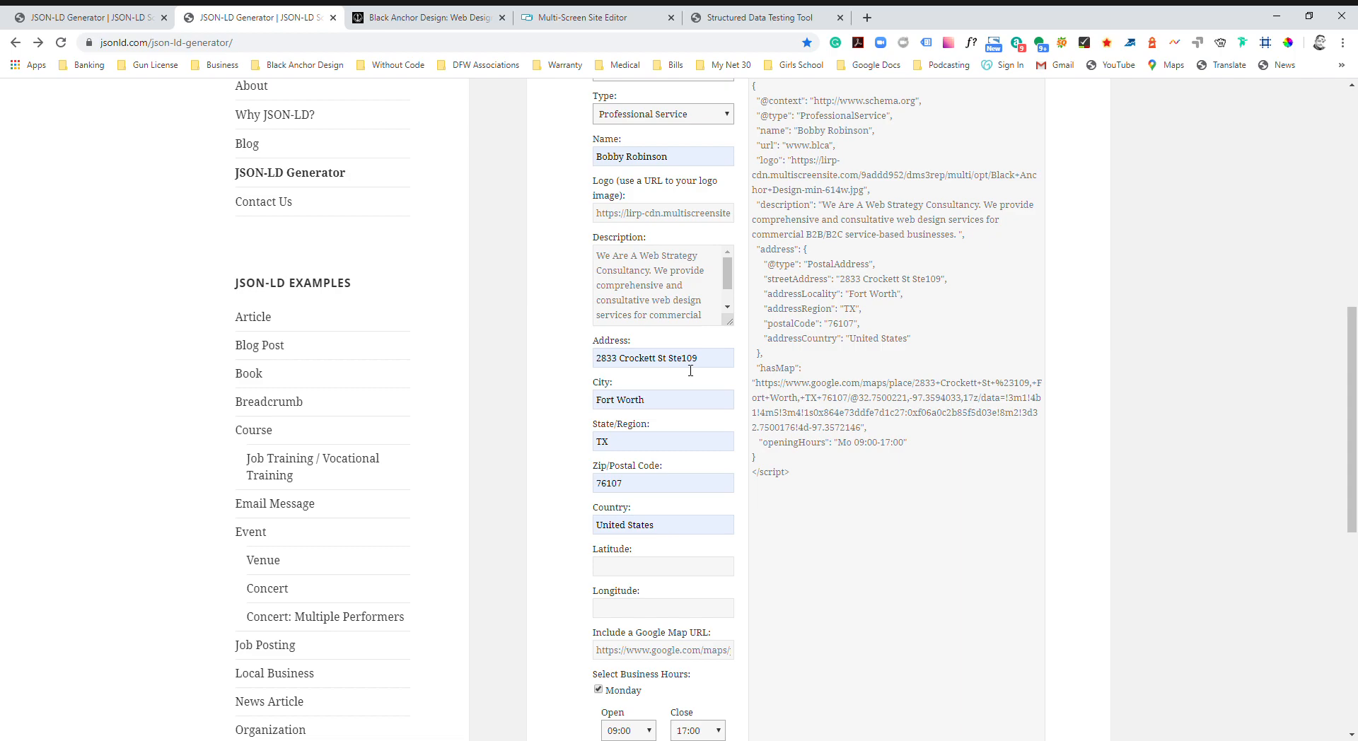
{"action": "scroll", "coordinate": [659, 487], "scroll_direction": "down", "scroll_amount": 1}
{"action": "scroll", "coordinate": [658, 487], "scroll_direction": "down", "scroll_amount": 3}
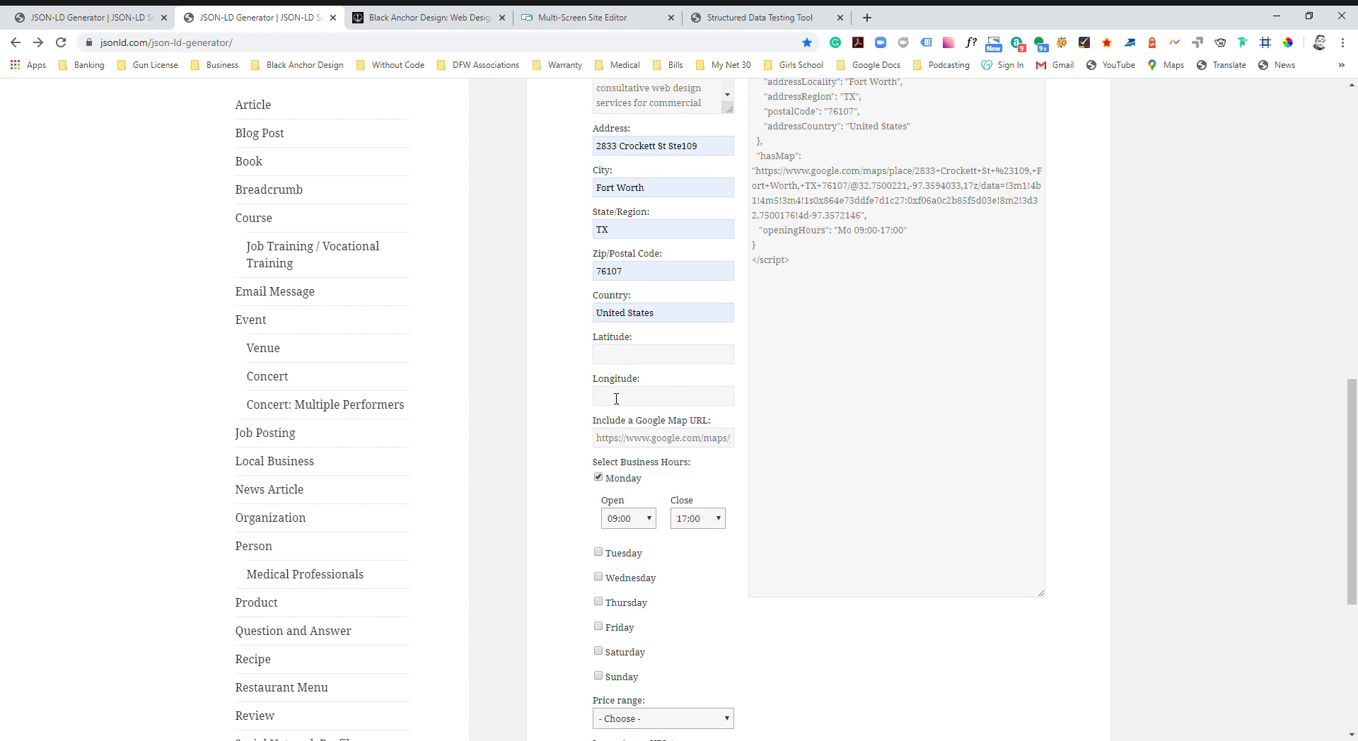
{"action": "left_click", "coordinate": [868, 17]}
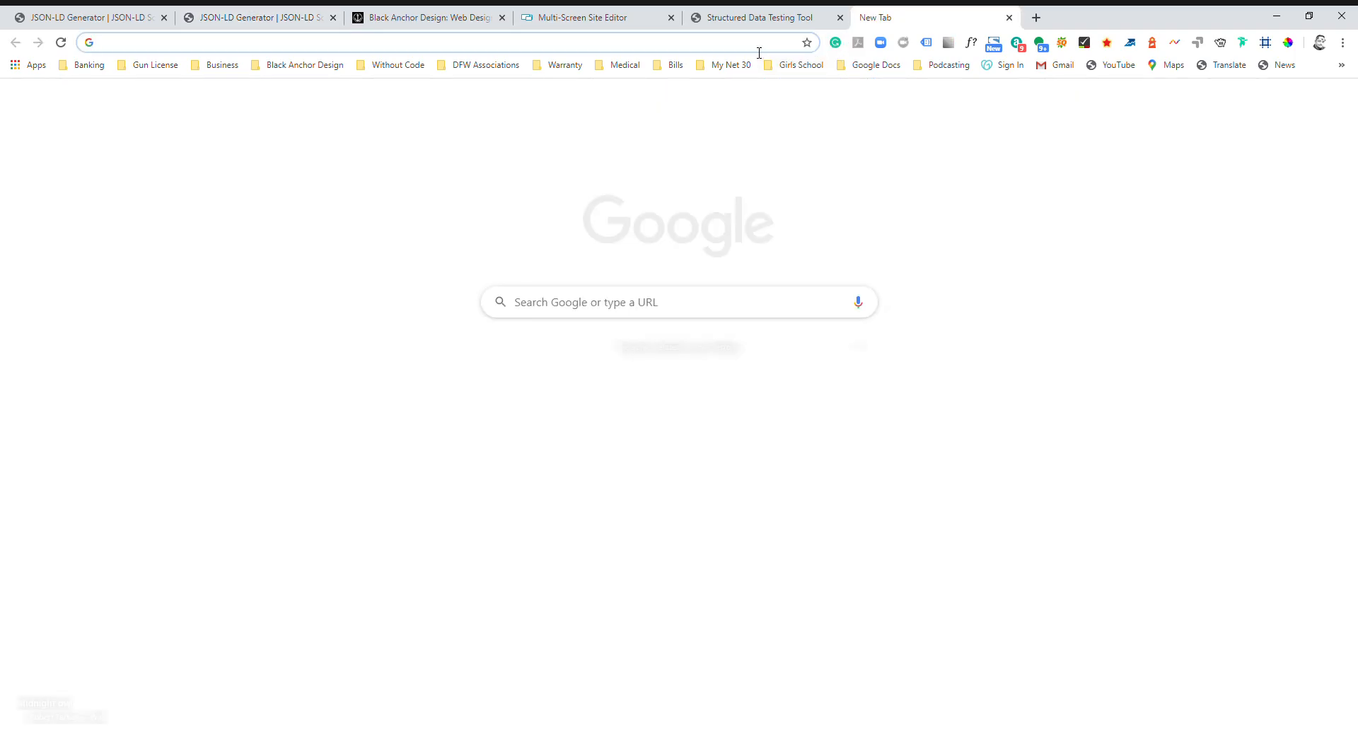
{"action": "type", "text": "google"}
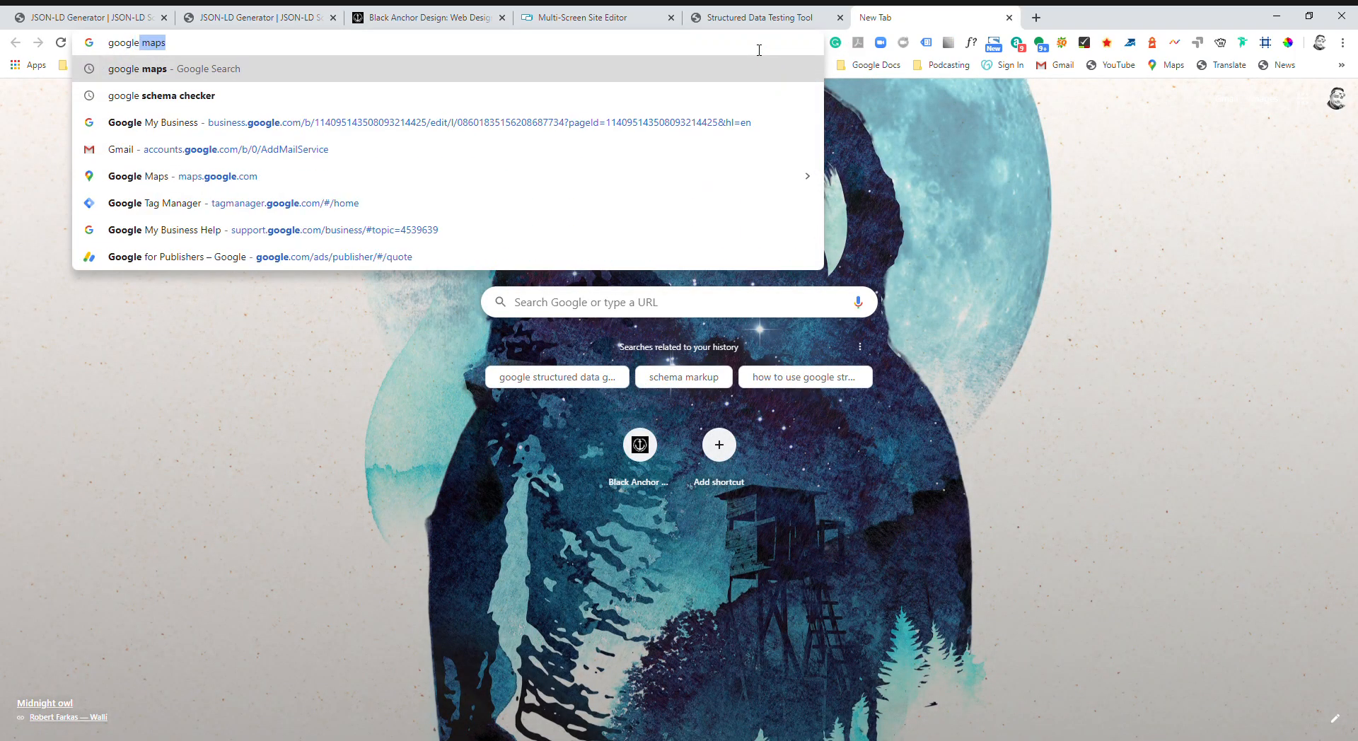
{"action": "key", "text": "Return"}
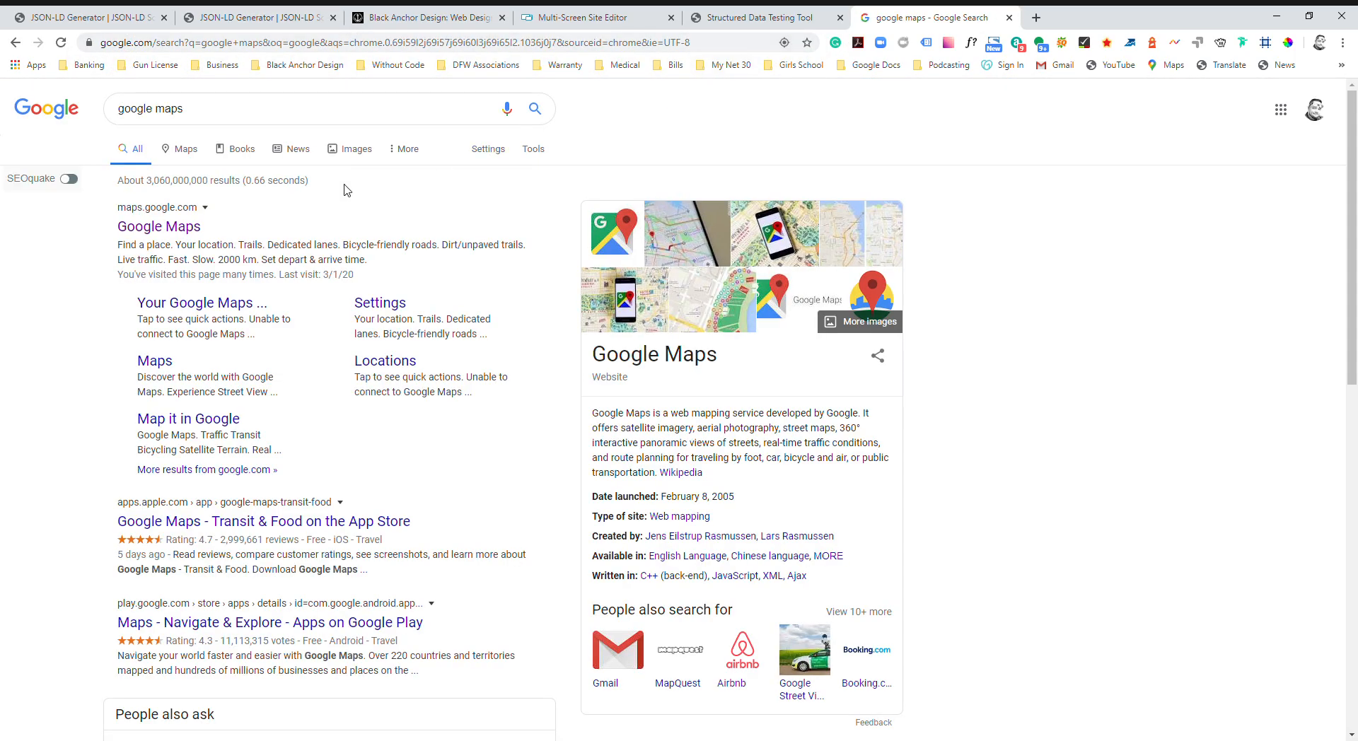
{"action": "left_click", "coordinate": [199, 226]}
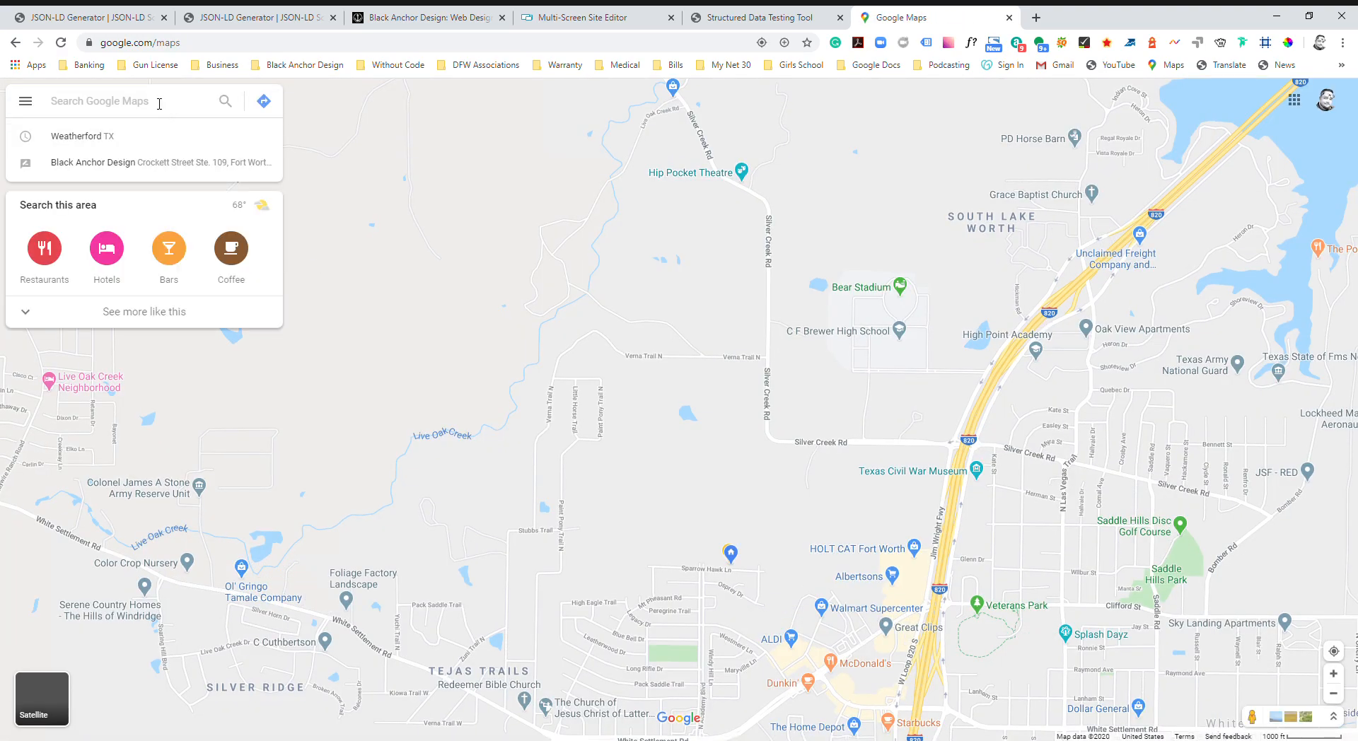
{"action": "type", "text": "bl"}
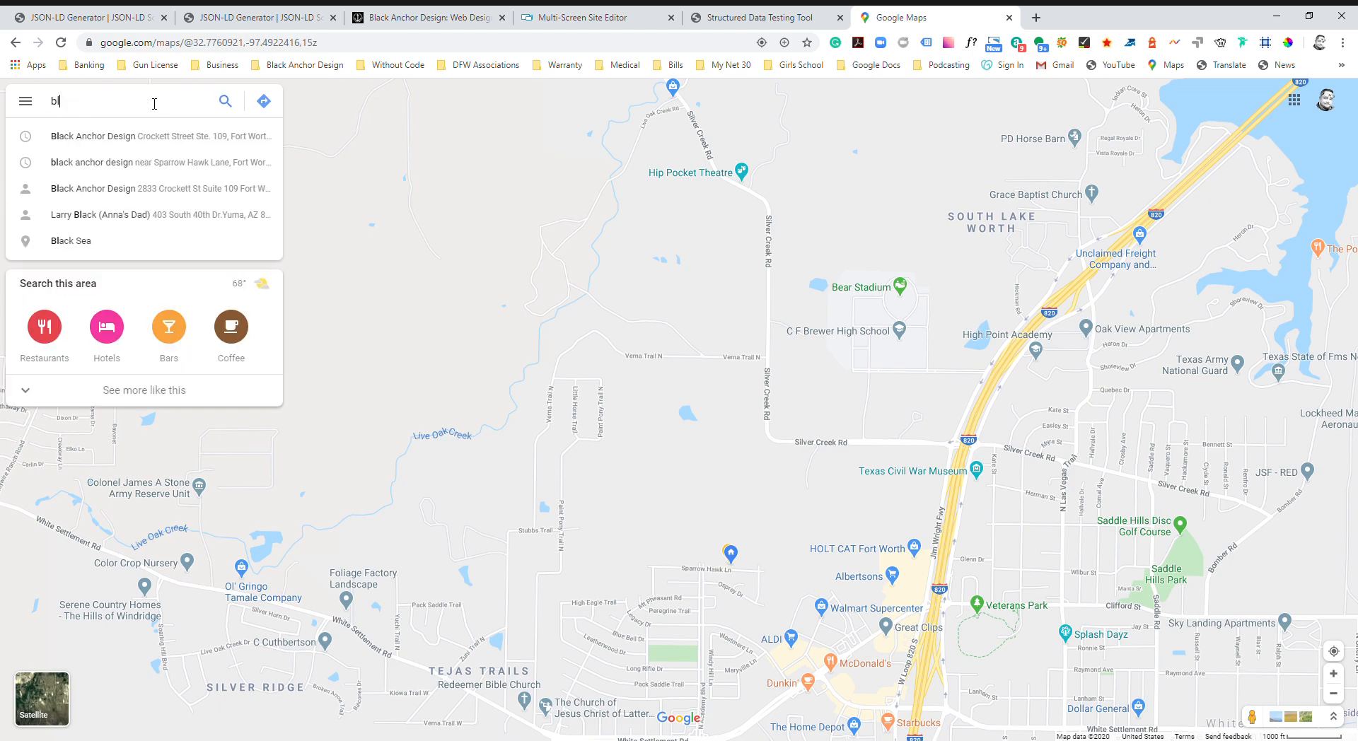
{"action": "left_click", "coordinate": [217, 144]}
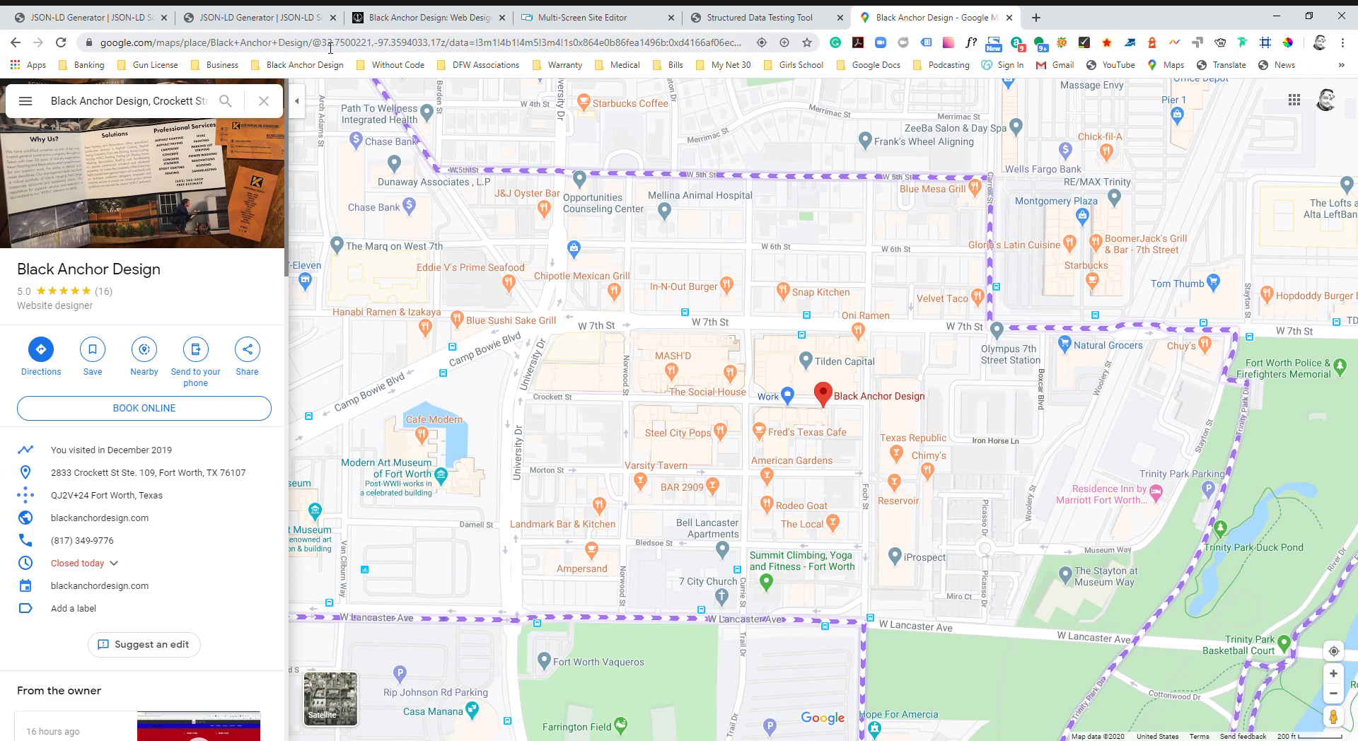
Copy the latitude from the Google Maps listing's URL and set the generator's Latitude to 32.7500221
{"action": "left_click_drag", "start_coordinate": [323, 44], "coordinate": [377, 46]}
{"action": "key", "text": "ctrl+c"}
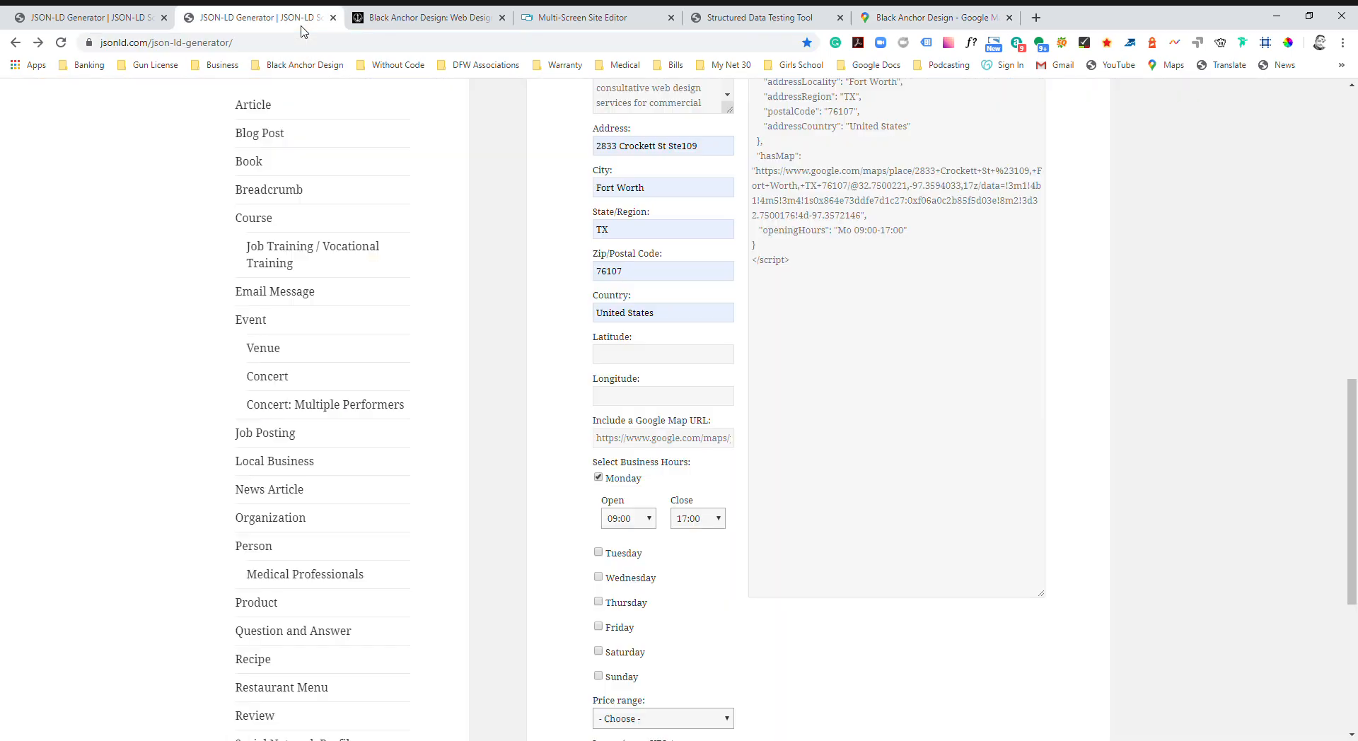
{"action": "left_click", "coordinate": [301, 25]}
{"action": "left_click", "coordinate": [613, 357]}
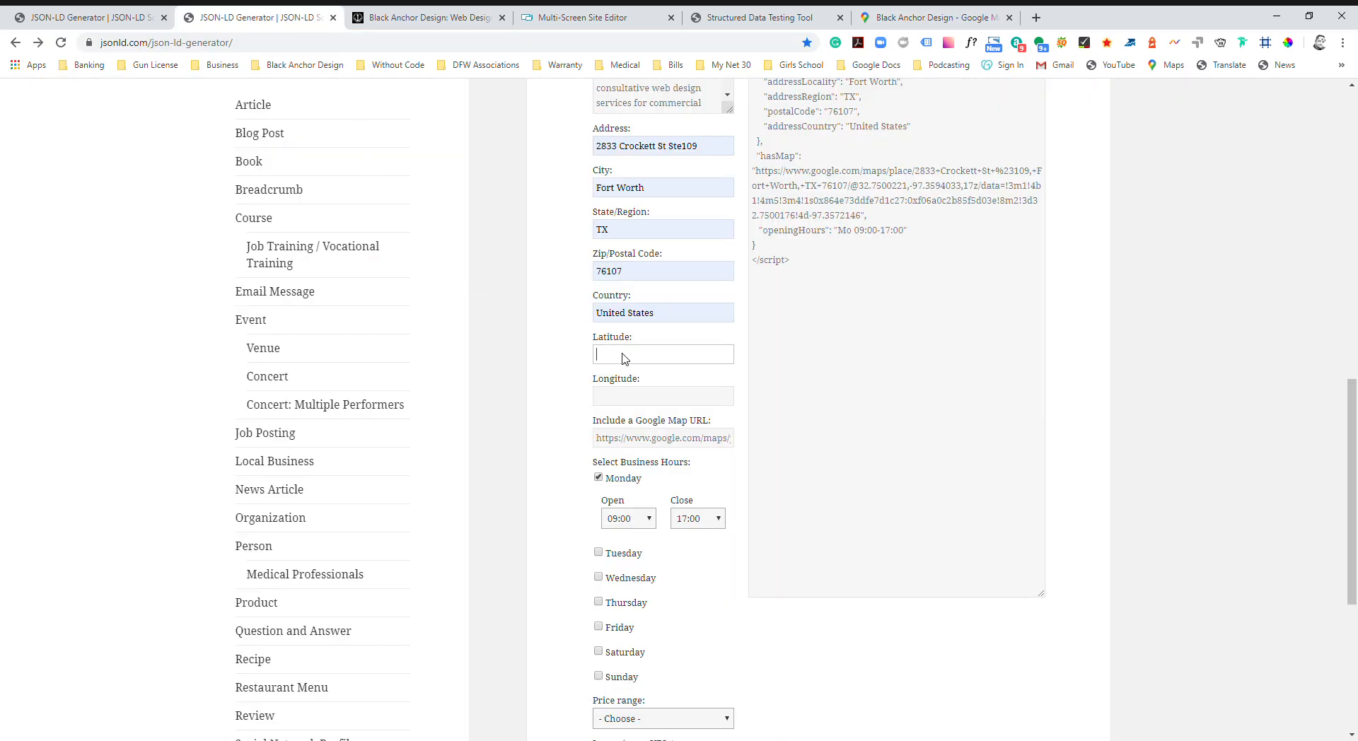
{"action": "key", "text": "ctrl+v"}
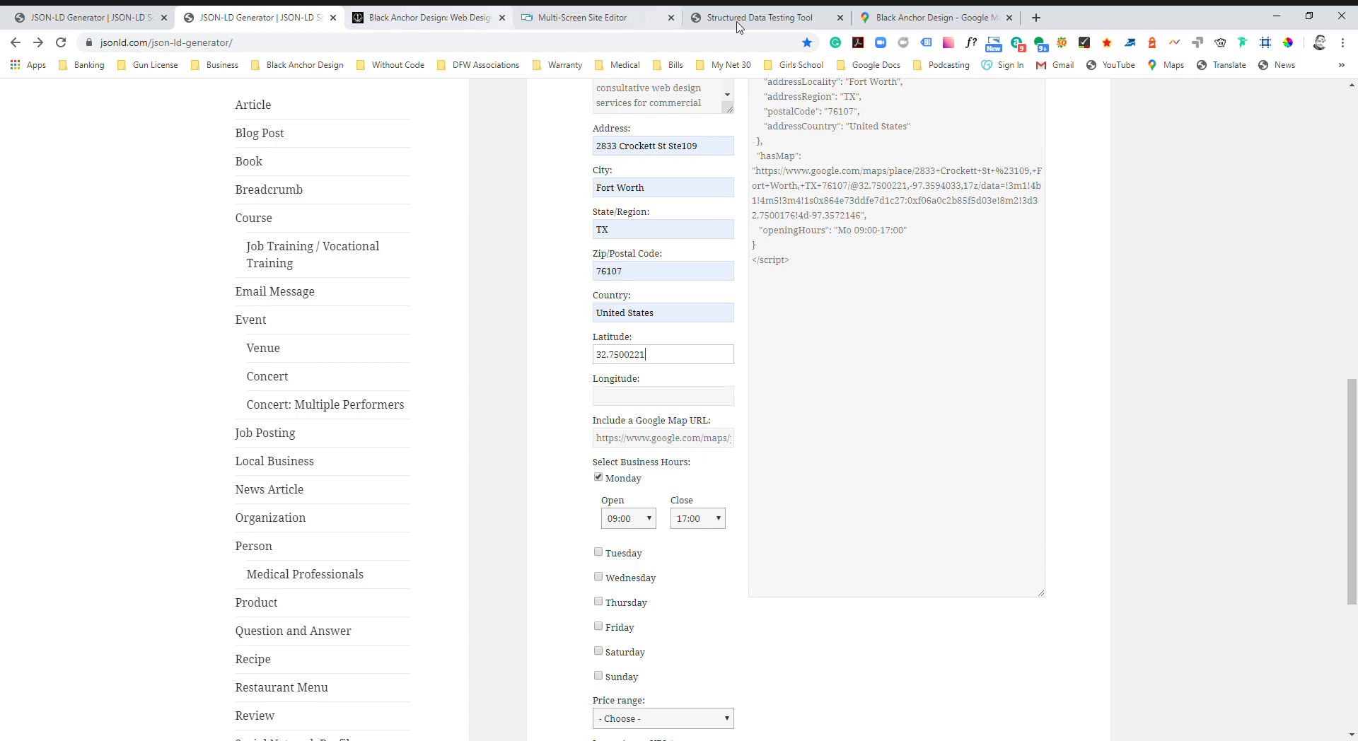
Copy the longitude from the Google Maps listing's URL and set the generator's Longitude to -97.3594033
{"action": "left_click", "coordinate": [900, 25]}
{"action": "double_click", "coordinate": [403, 42]}
{"action": "left_click_drag", "start_coordinate": [431, 47], "coordinate": [490, 50]}
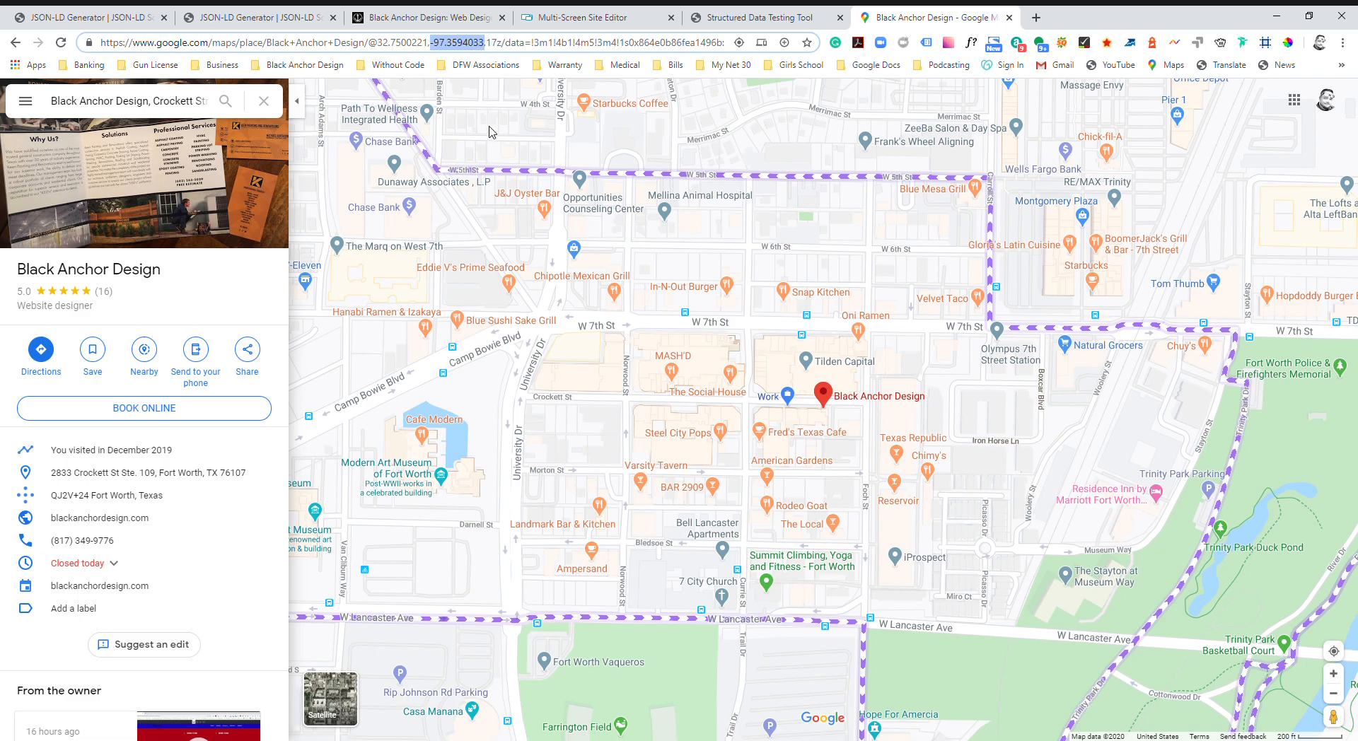
{"action": "left_click", "coordinate": [294, 23]}
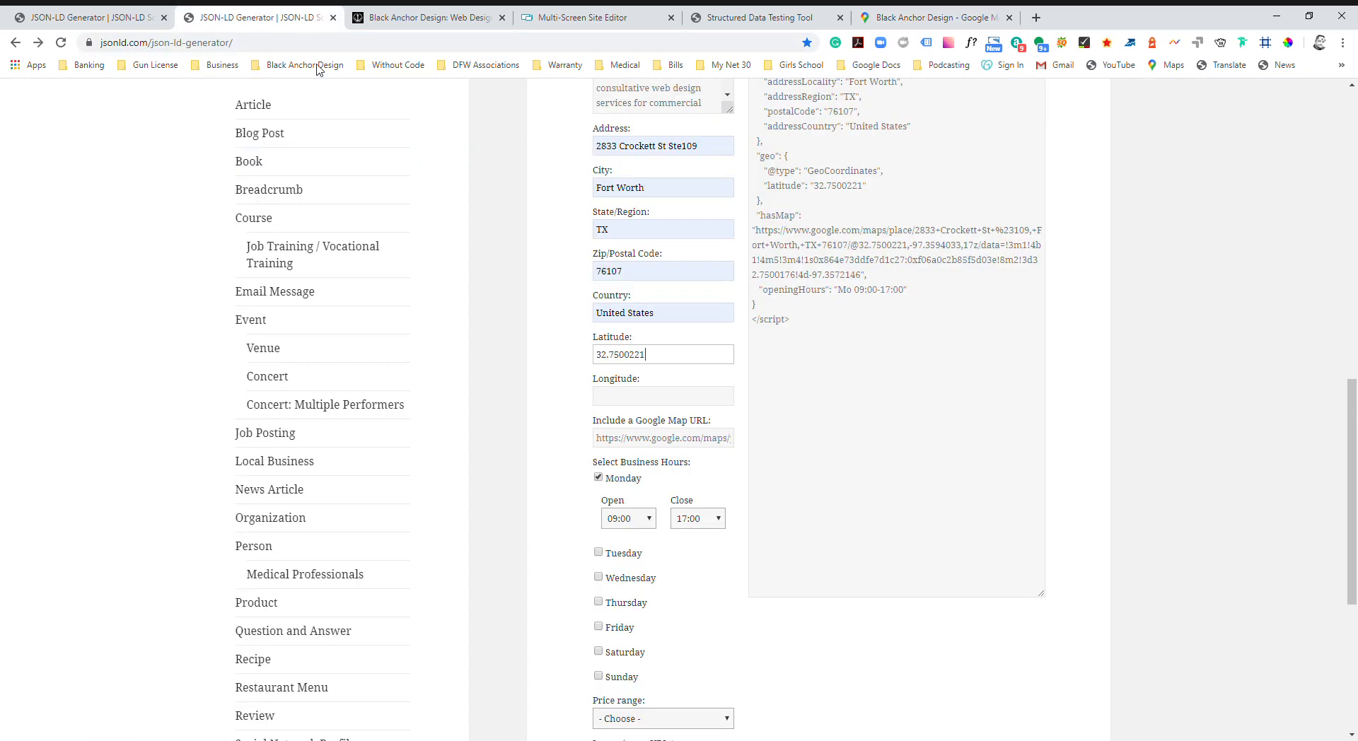
{"action": "left_click", "coordinate": [606, 402]}
{"action": "type", "text": "-97.3594033"}
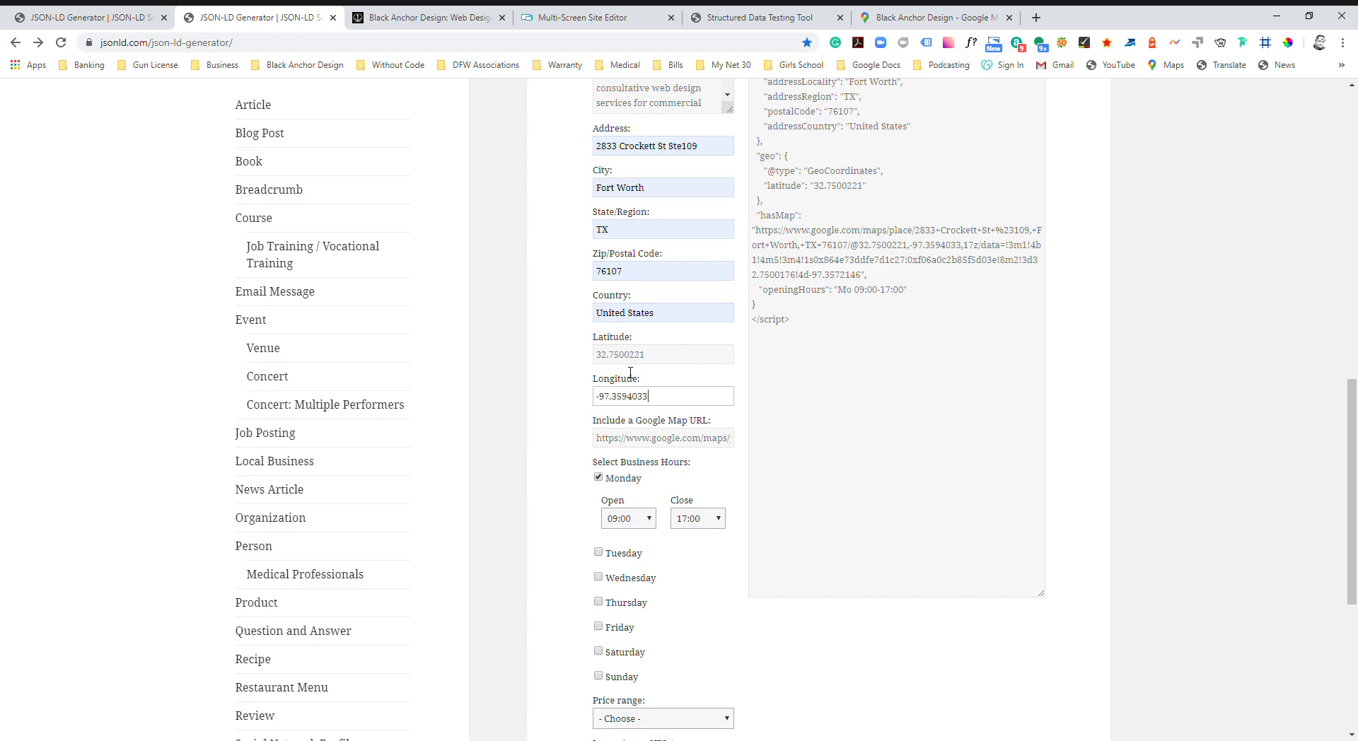
{"action": "left_click", "coordinate": [566, 428]}
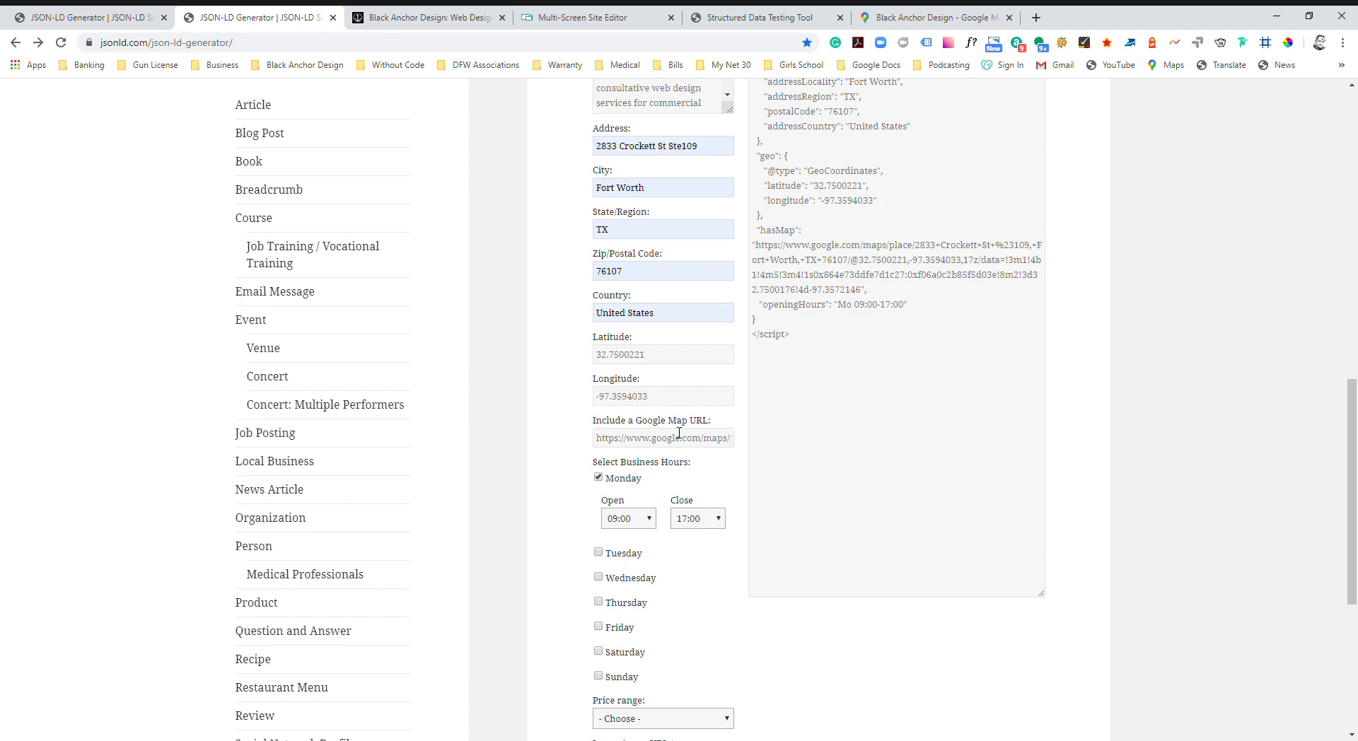
Select the full Google Maps URL of the Black Anchor Design listing and return to the generator's map URL and business hours fields
{"action": "left_click", "coordinate": [884, 18]}
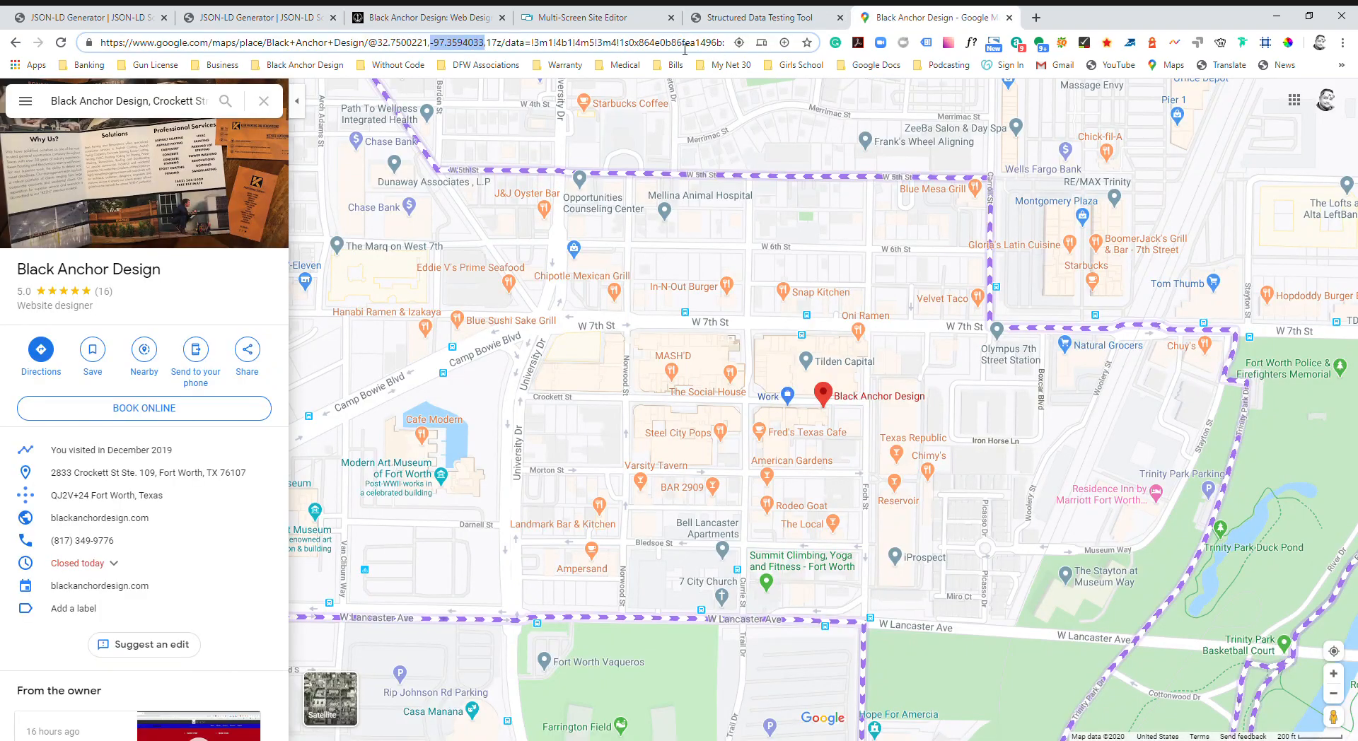
{"action": "left_click", "coordinate": [551, 50]}
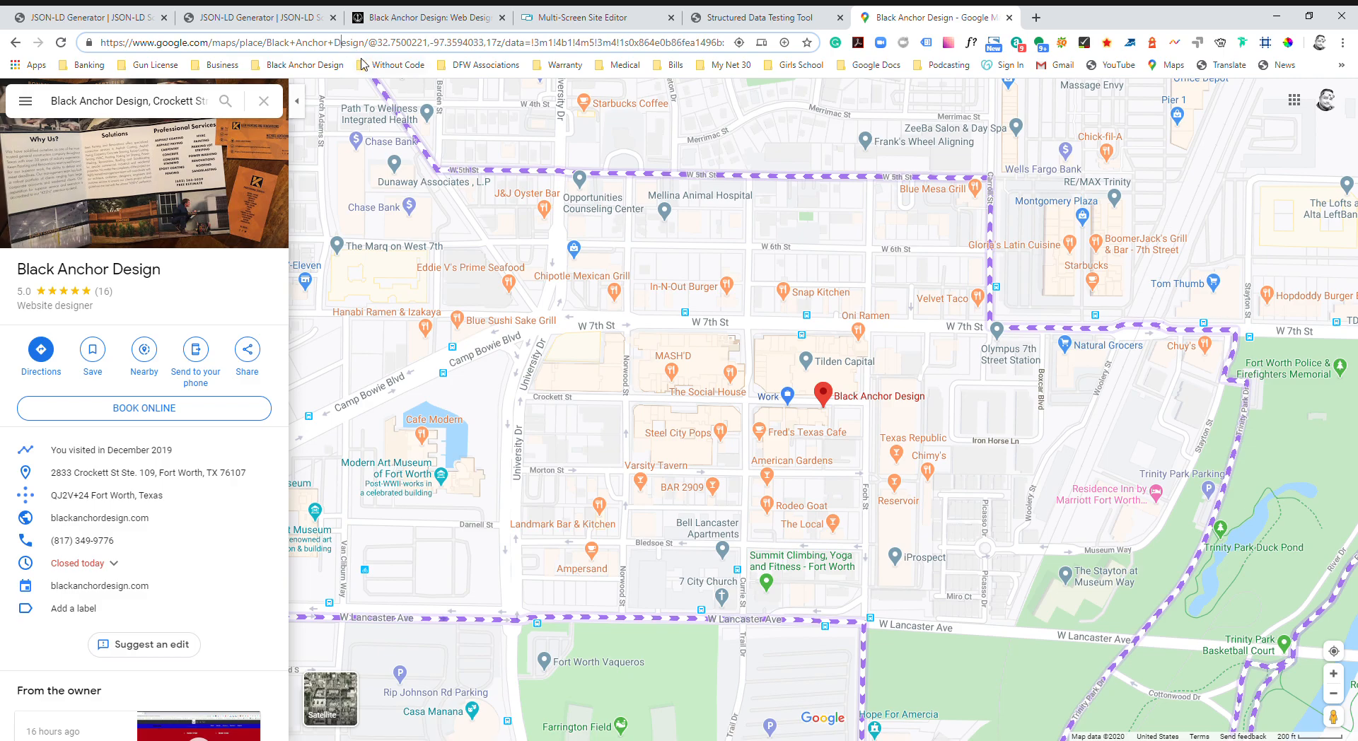
{"action": "key", "text": "ctrl+a"}
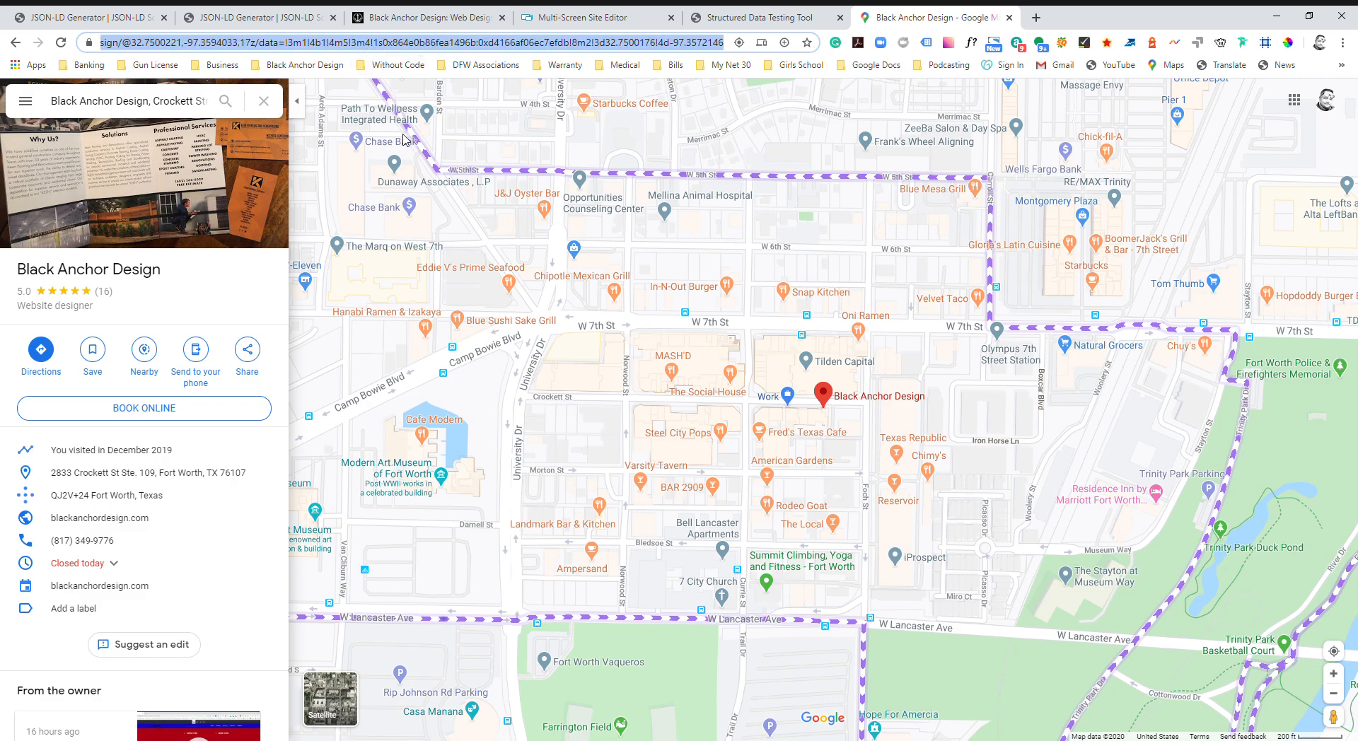
{"action": "left_click", "coordinate": [311, 18]}
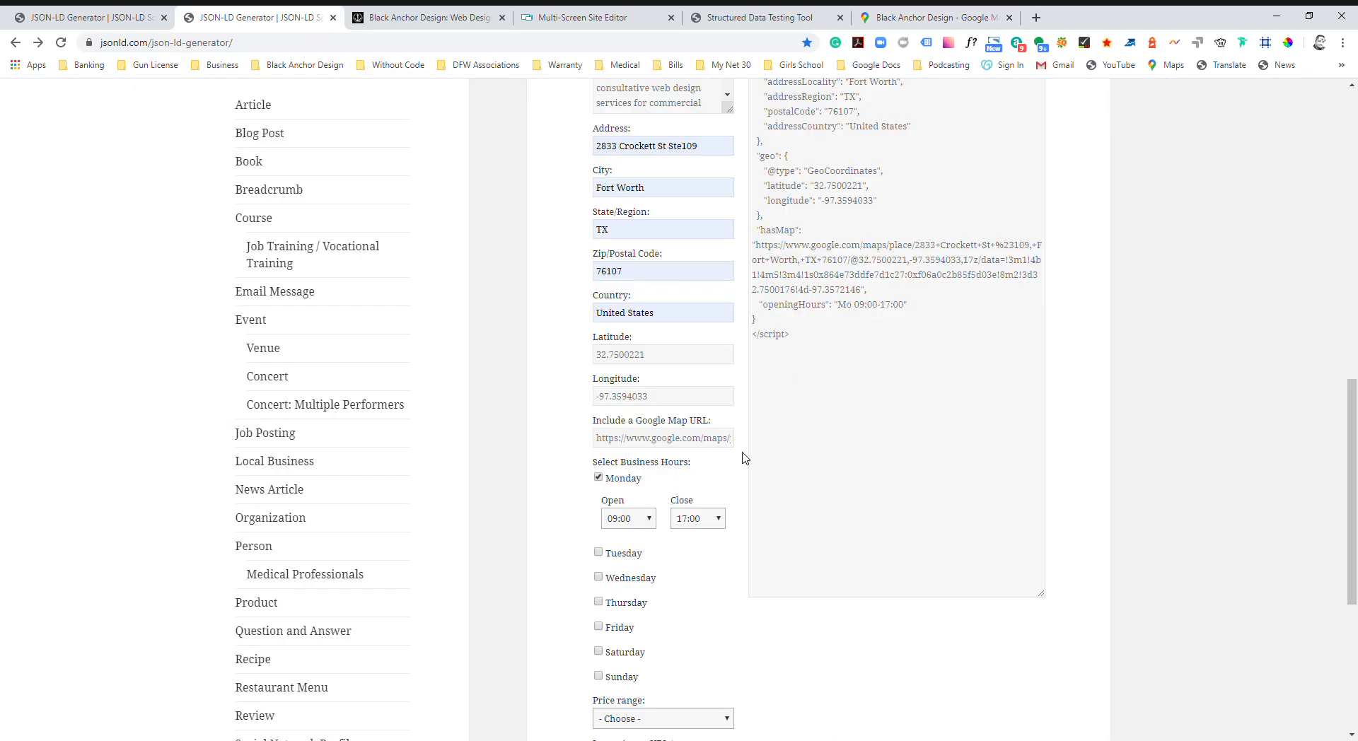
{"action": "scroll", "coordinate": [788, 569], "scroll_direction": "down", "scroll_amount": 2}
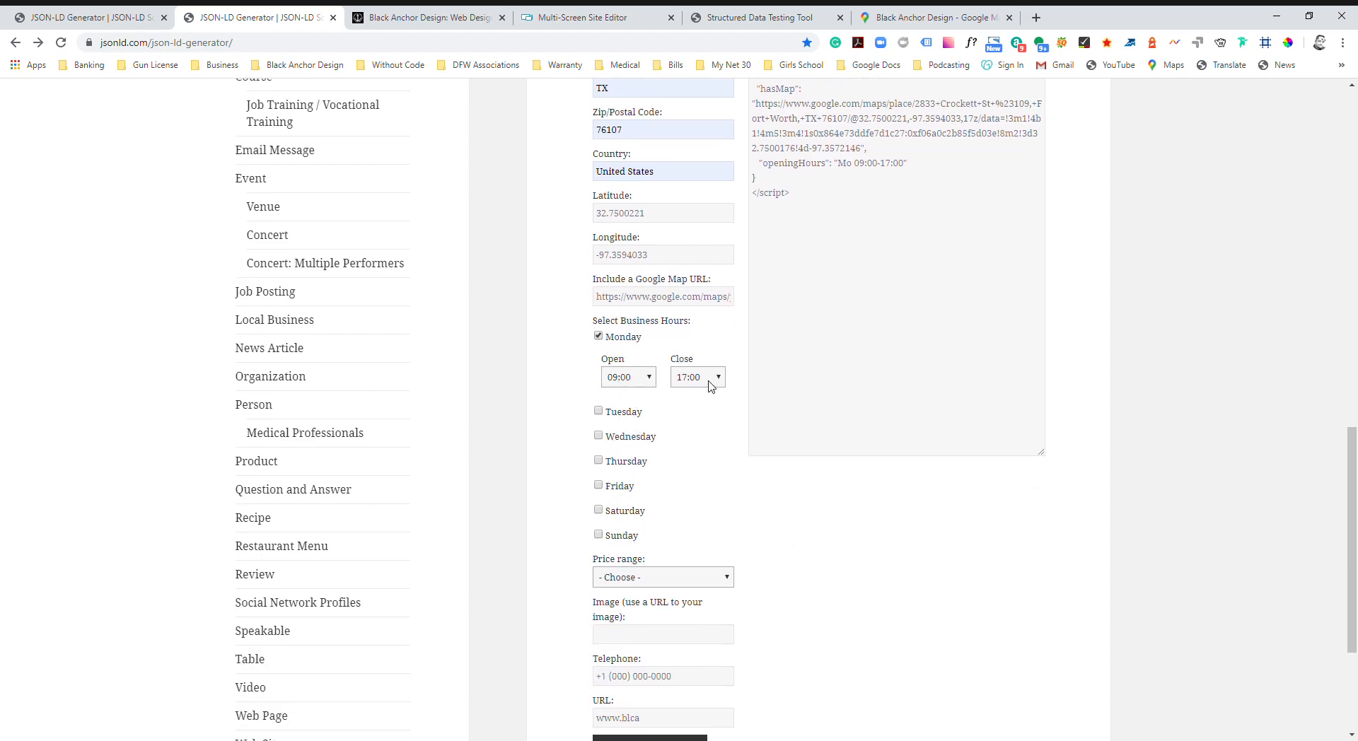
{"action": "scroll", "coordinate": [740, 479], "scroll_direction": "down", "scroll_amount": 3}
{"action": "left_click", "coordinate": [665, 364]}
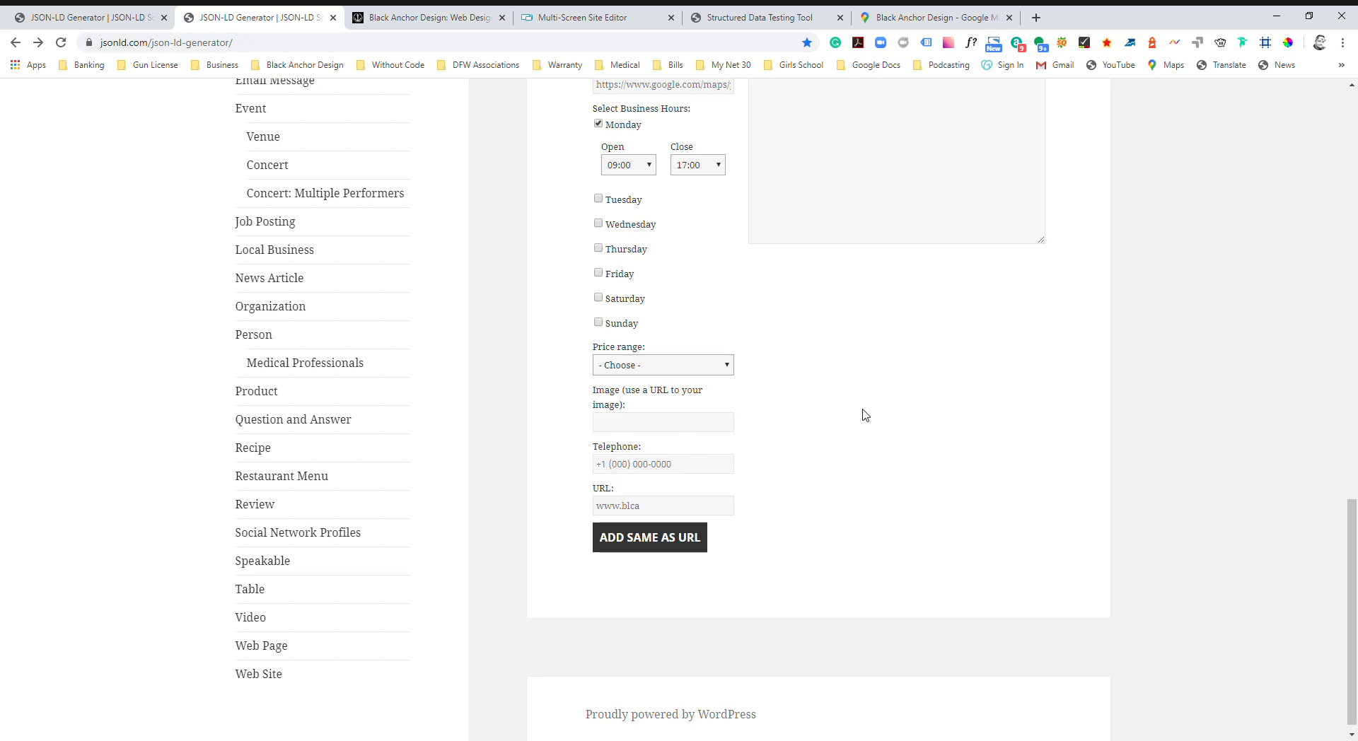
{"action": "scroll", "coordinate": [856, 449], "scroll_direction": "up", "scroll_amount": 3}
{"action": "scroll", "coordinate": [682, 509], "scroll_direction": "down", "scroll_amount": 3}
{"action": "left_click", "coordinate": [632, 469]}
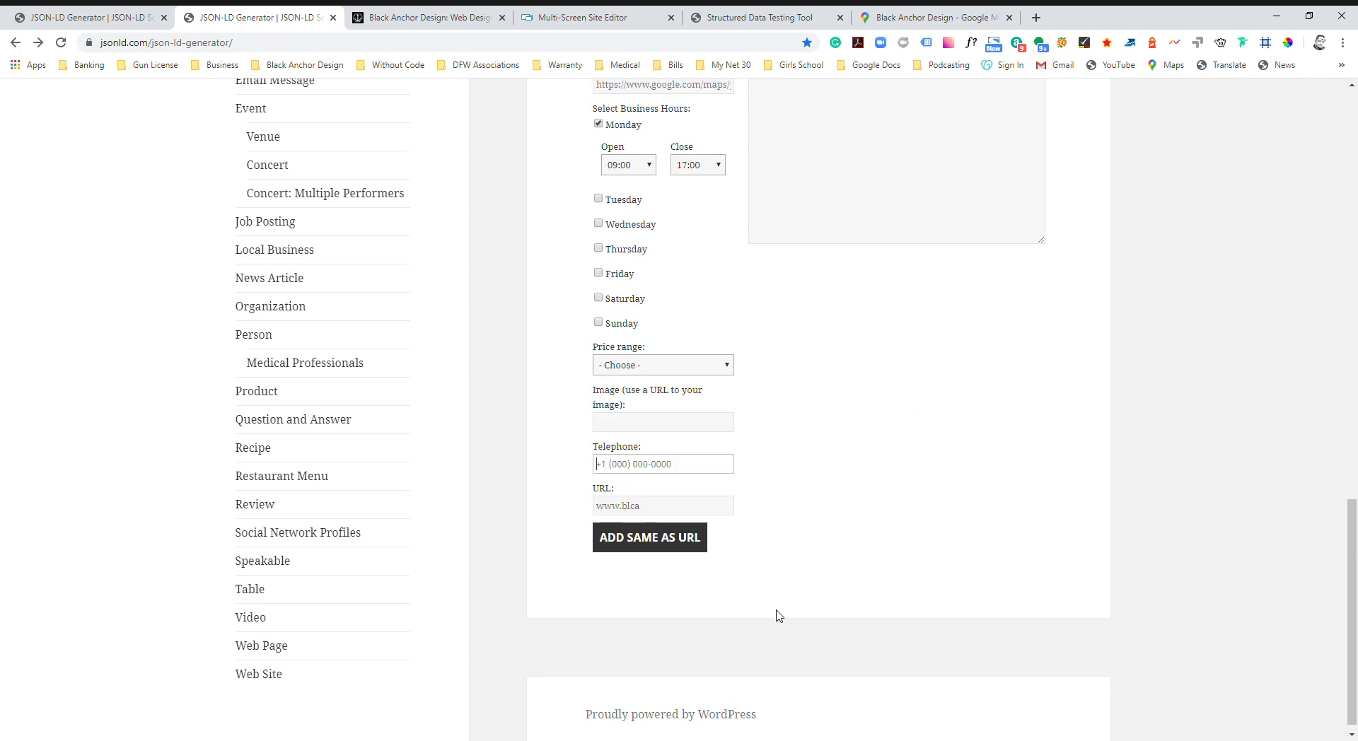
{"action": "left_click", "coordinate": [833, 463]}
{"action": "left_click", "coordinate": [701, 505]}
{"action": "key", "text": "BackSpace"}
{"action": "key", "text": "BackSpace"}
{"action": "type", "text": "ackanchordesign.com"}
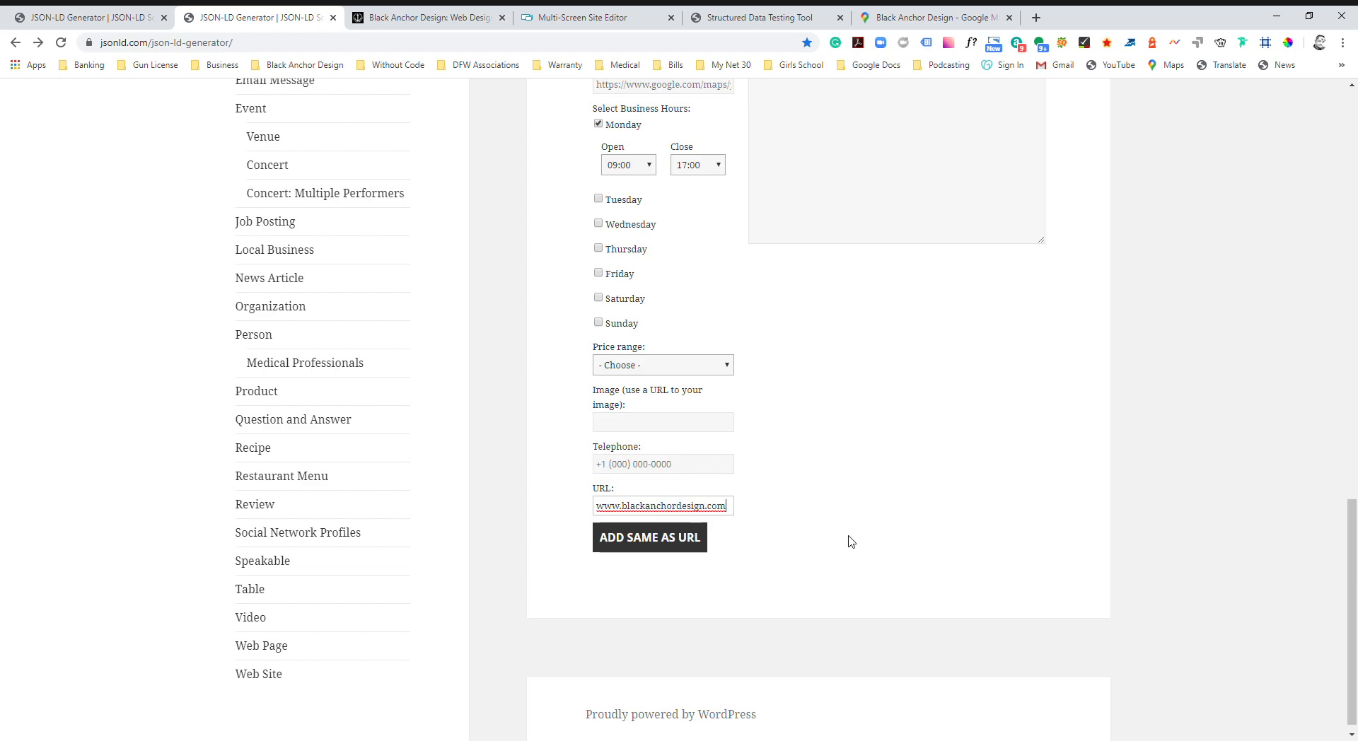
Select the entire generated JSON-LD script, from the opening script tag to the closing one
{"action": "scroll", "coordinate": [867, 476], "scroll_direction": "up", "scroll_amount": 5}
{"action": "scroll", "coordinate": [842, 221], "scroll_direction": "up", "scroll_amount": 5}
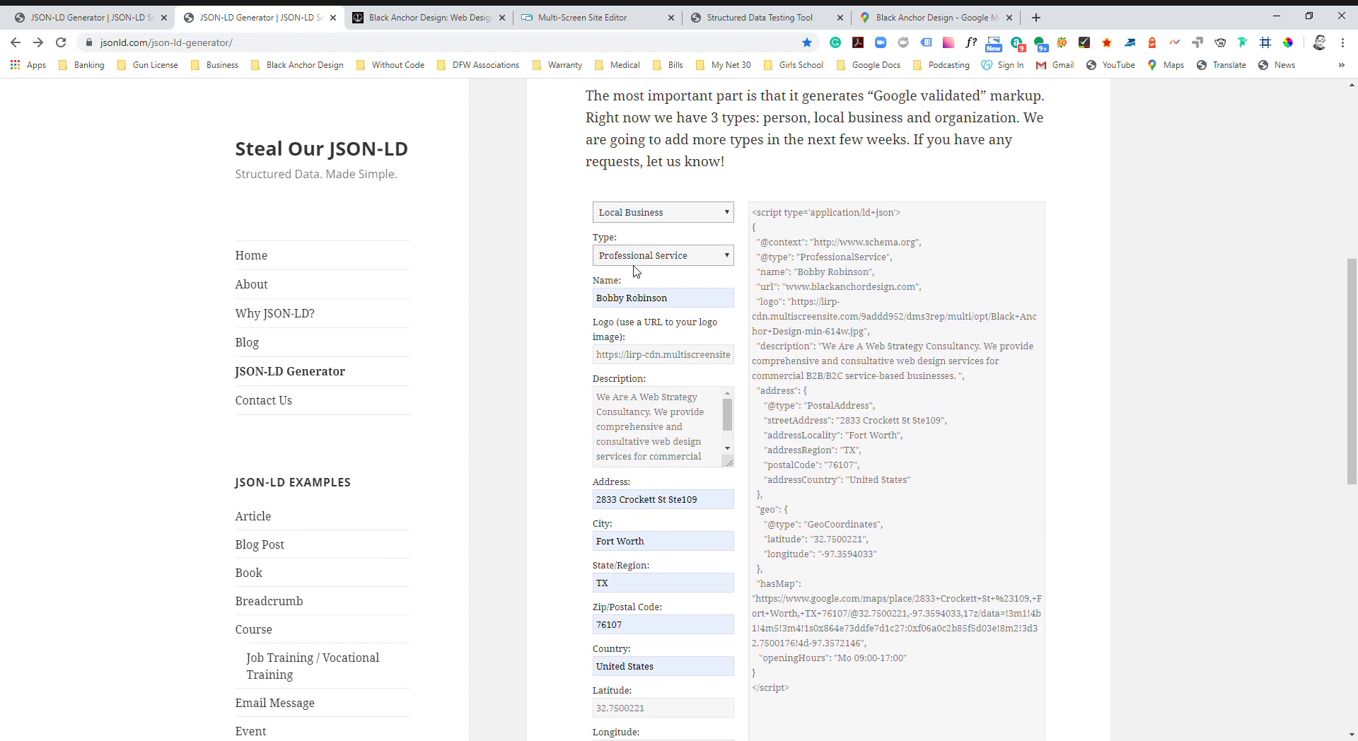
{"action": "left_click", "coordinate": [825, 692]}
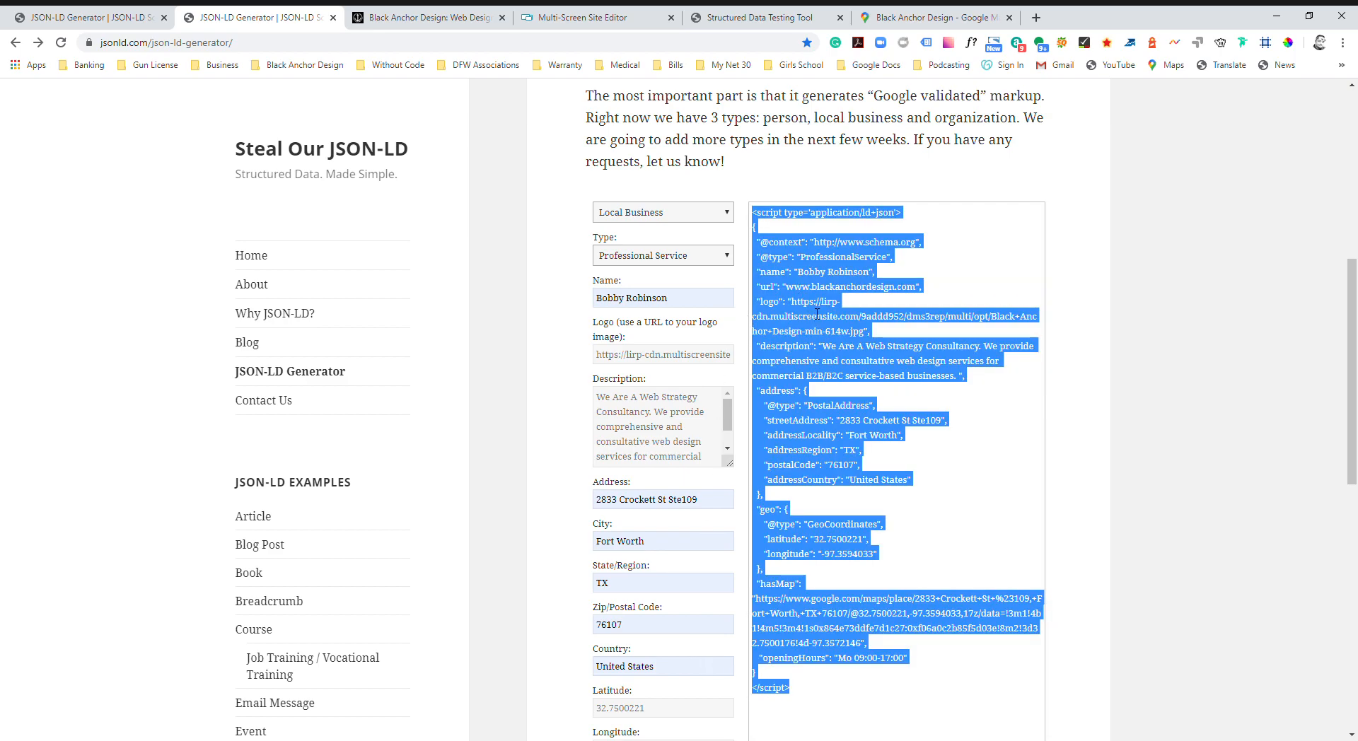
Switch to the Multi-Screen Site Editor, examine the JSON-LD script in the Home page's Header HTML, and close the page settings
{"action": "left_click", "coordinate": [410, 17]}
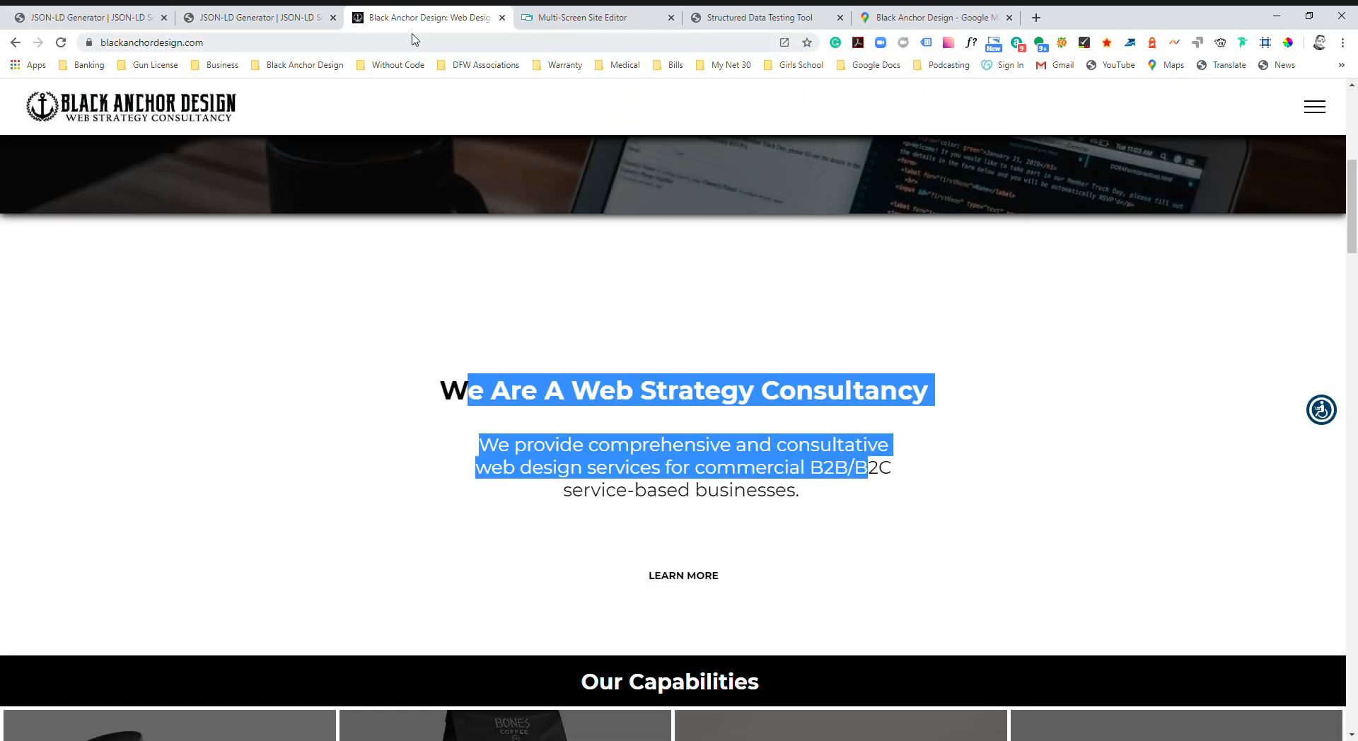
{"action": "left_click", "coordinate": [580, 17]}
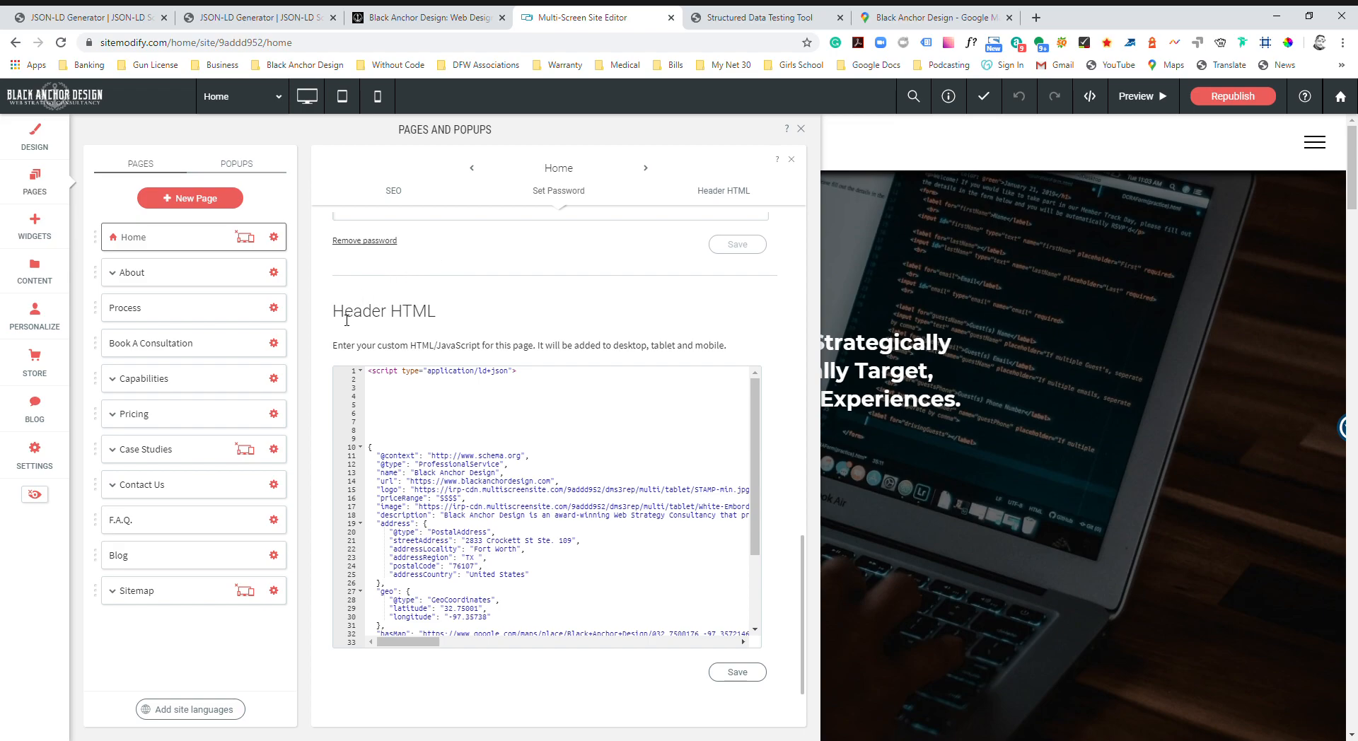
{"action": "left_click_drag", "start_coordinate": [331, 313], "coordinate": [443, 315]}
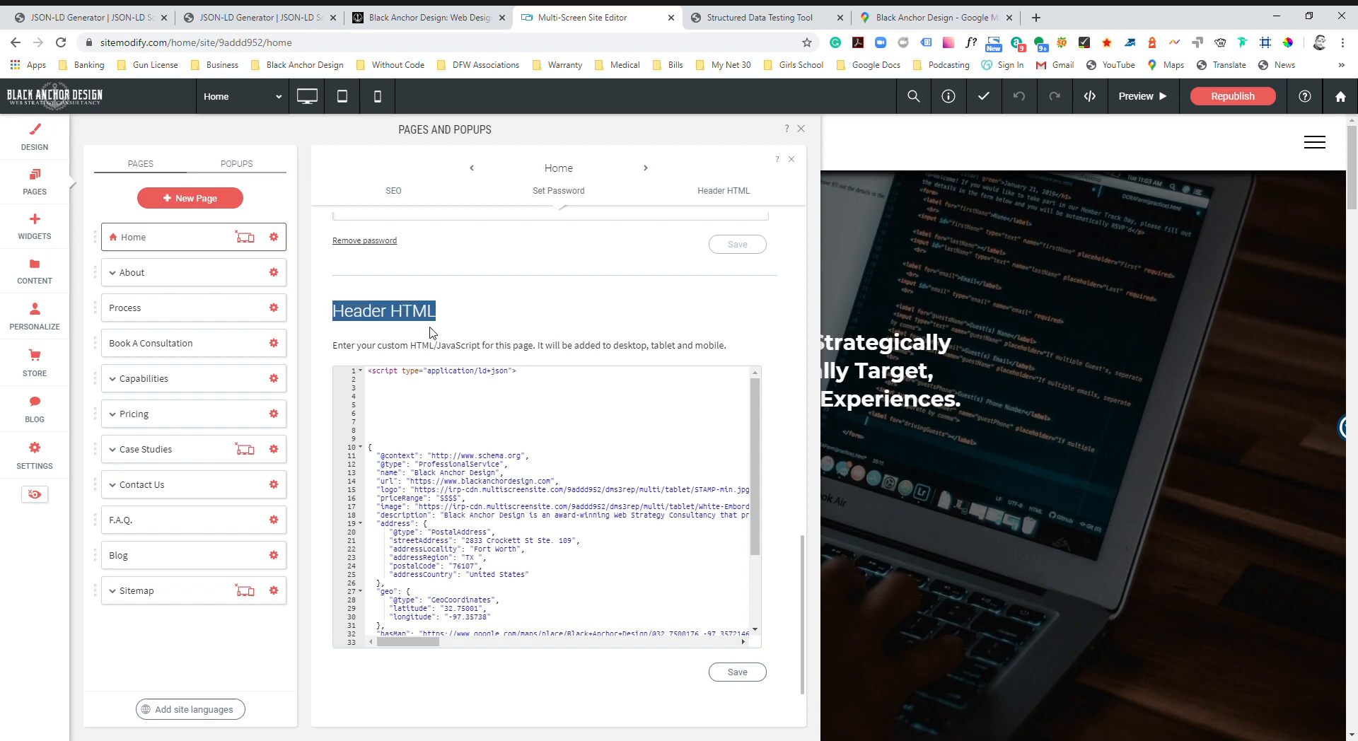
{"action": "left_click", "coordinate": [372, 375]}
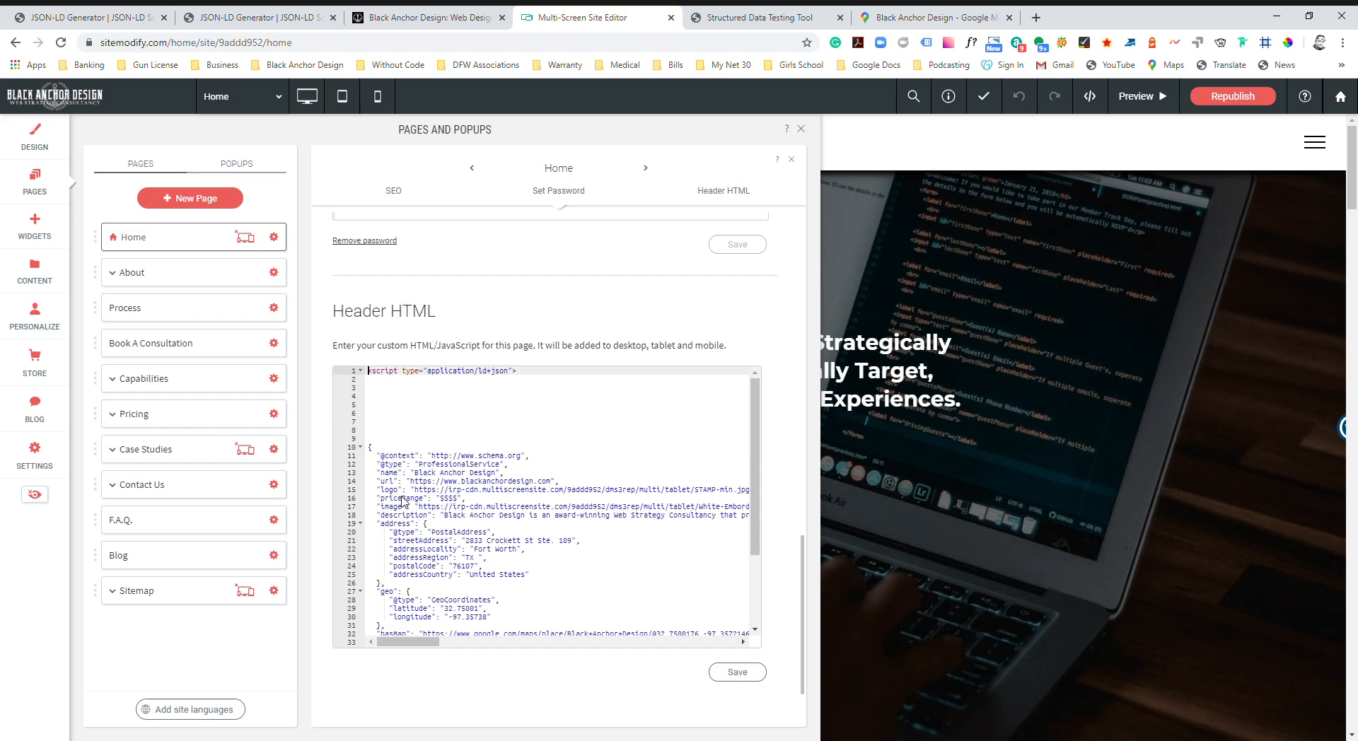
{"action": "left_click_drag", "start_coordinate": [507, 344], "coordinate": [511, 346]}
{"action": "scroll", "coordinate": [485, 545], "scroll_direction": "down", "scroll_amount": 3}
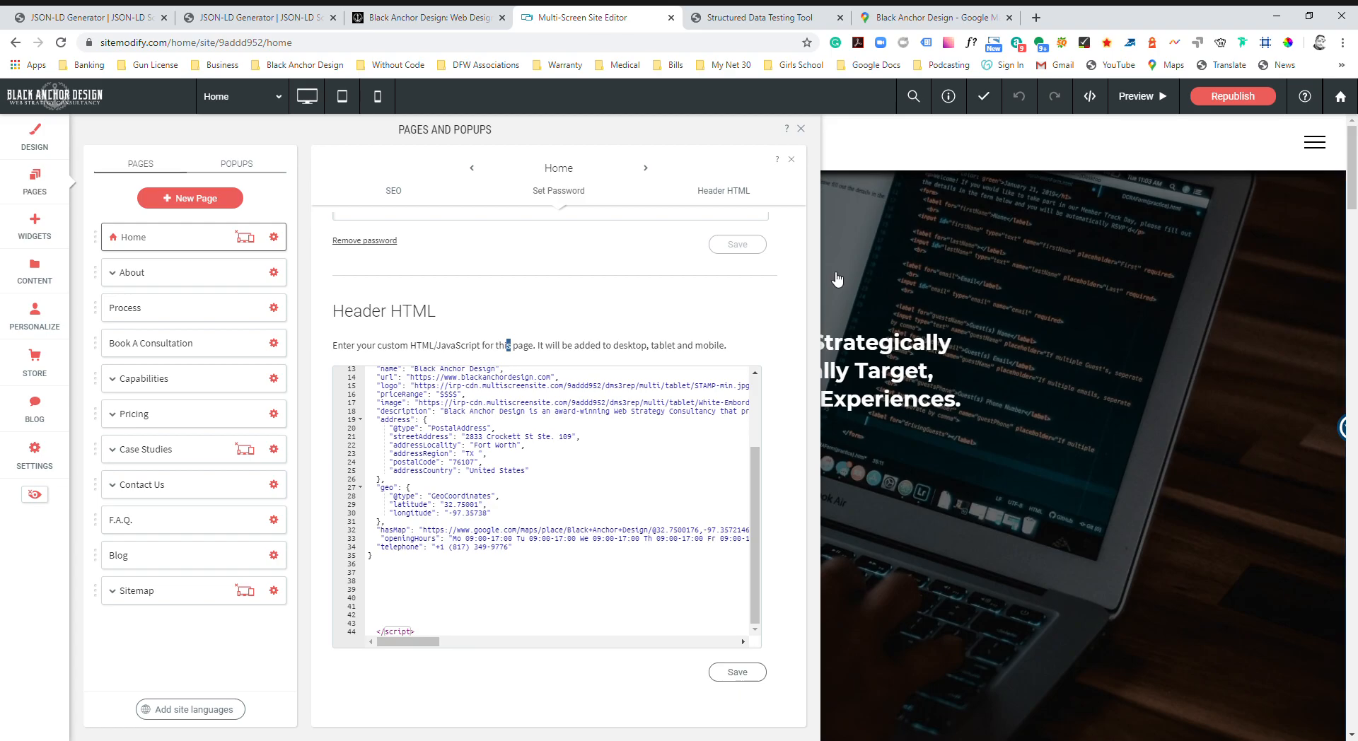
{"action": "left_click", "coordinate": [801, 129]}
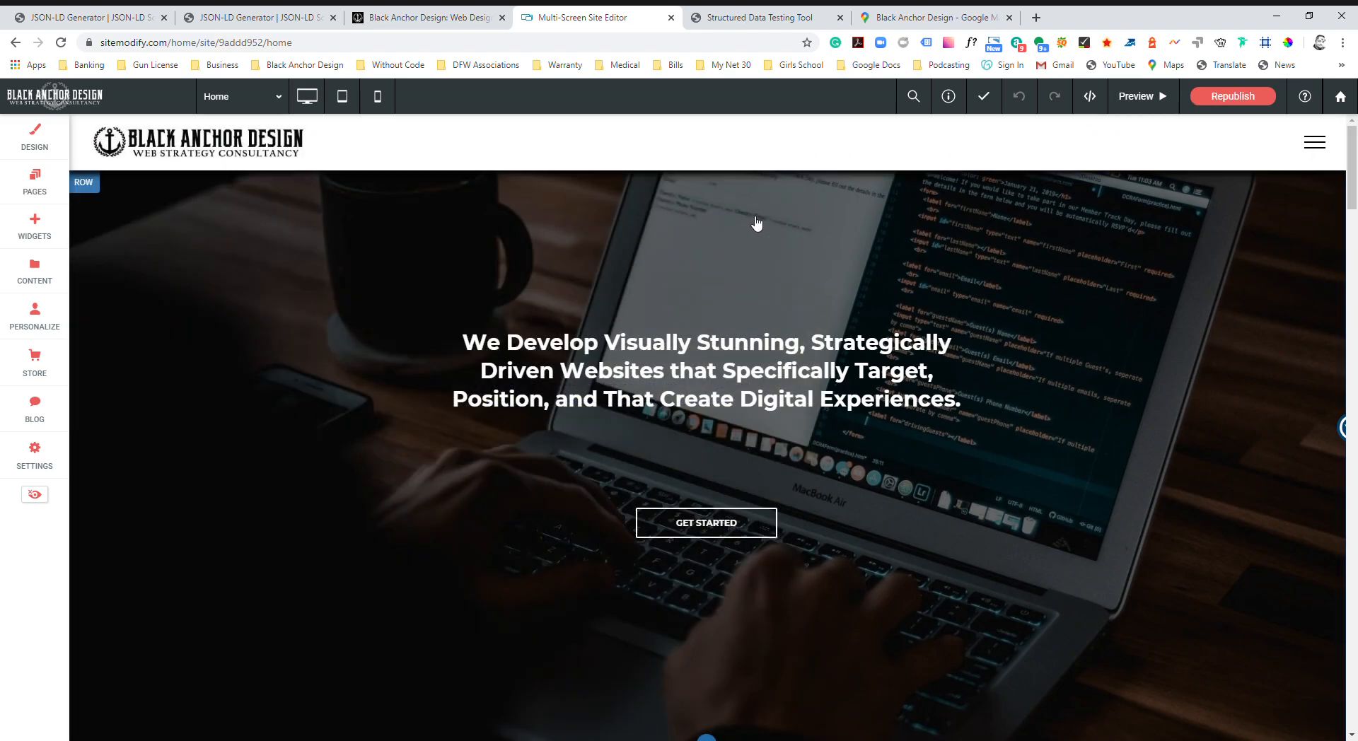
{"action": "left_click", "coordinate": [748, 19]}
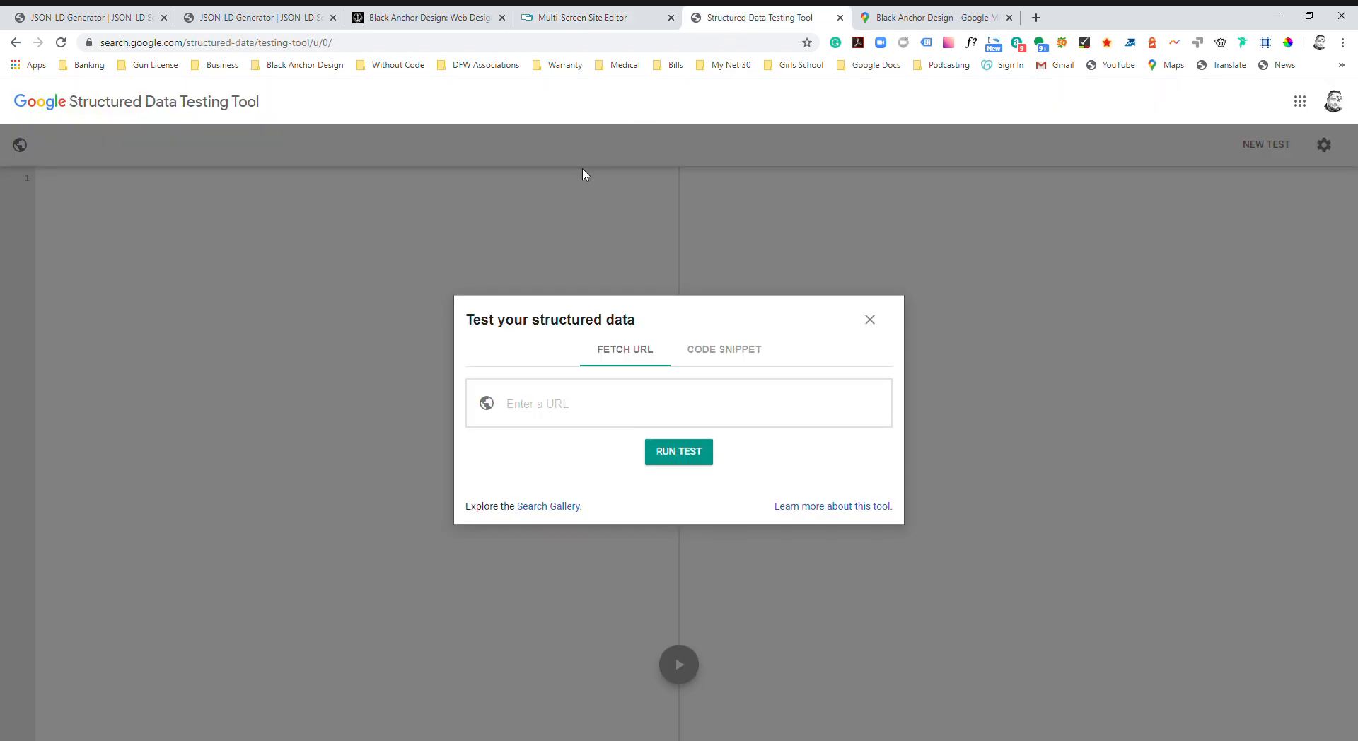
{"action": "left_click", "coordinate": [561, 402]}
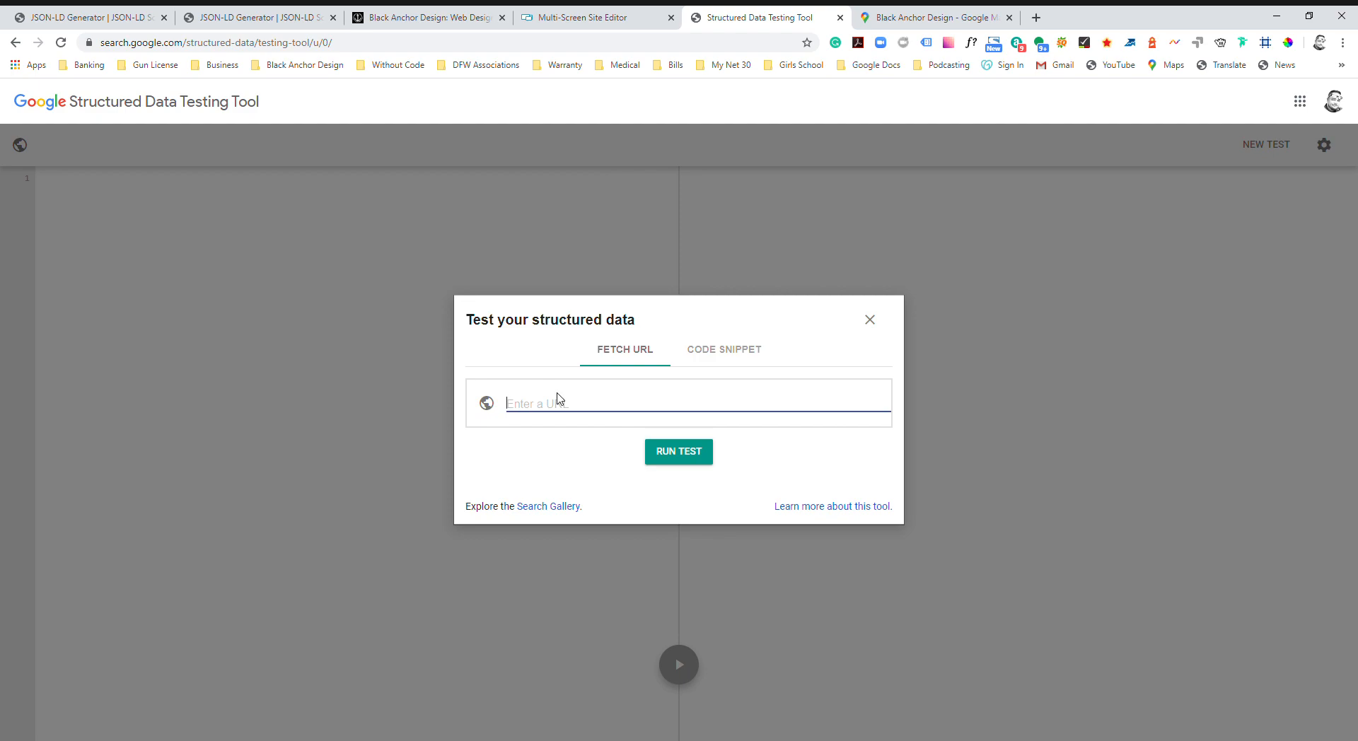
{"action": "type", "text": "www.blackanchordesign.com"}
{"action": "left_click", "coordinate": [679, 463]}
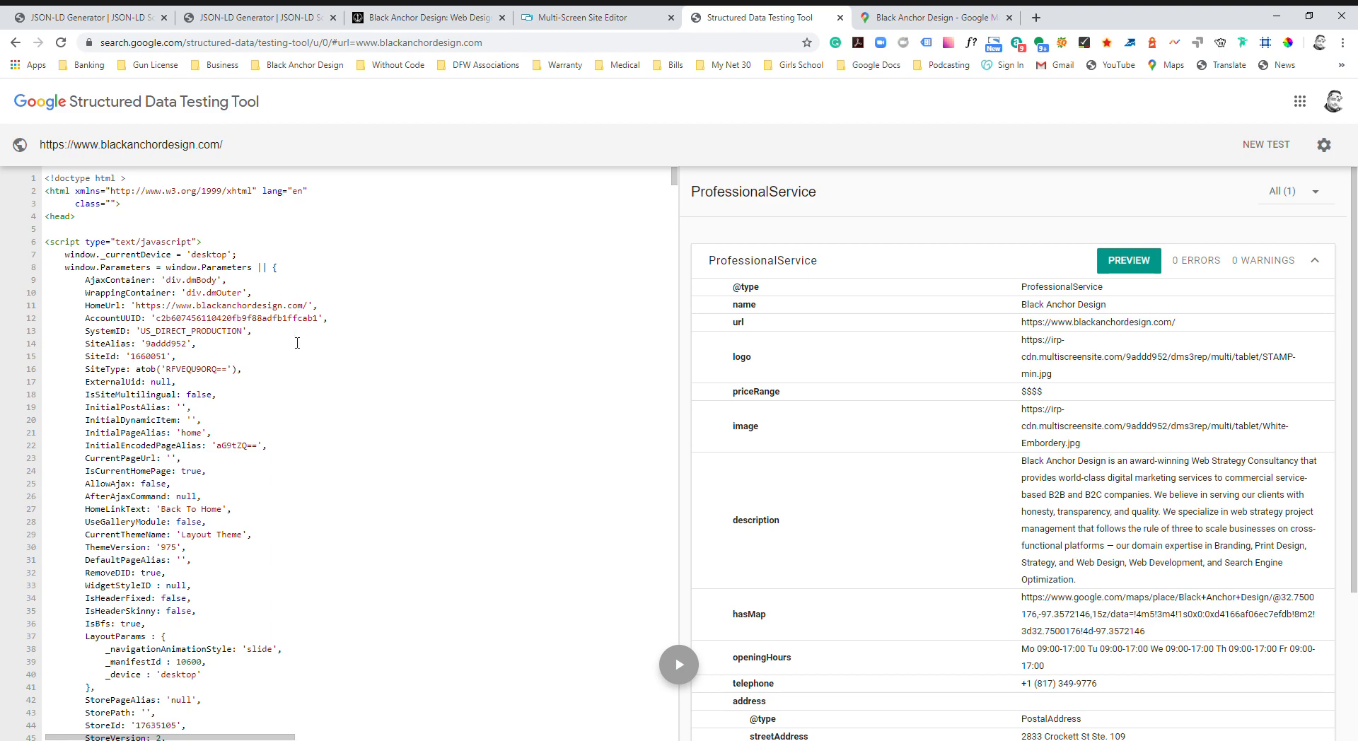
Review the fetched page source and the ProfessionalService test results, including the description, address and geo properties
{"action": "scroll", "coordinate": [325, 345], "scroll_direction": "down", "scroll_amount": 2}
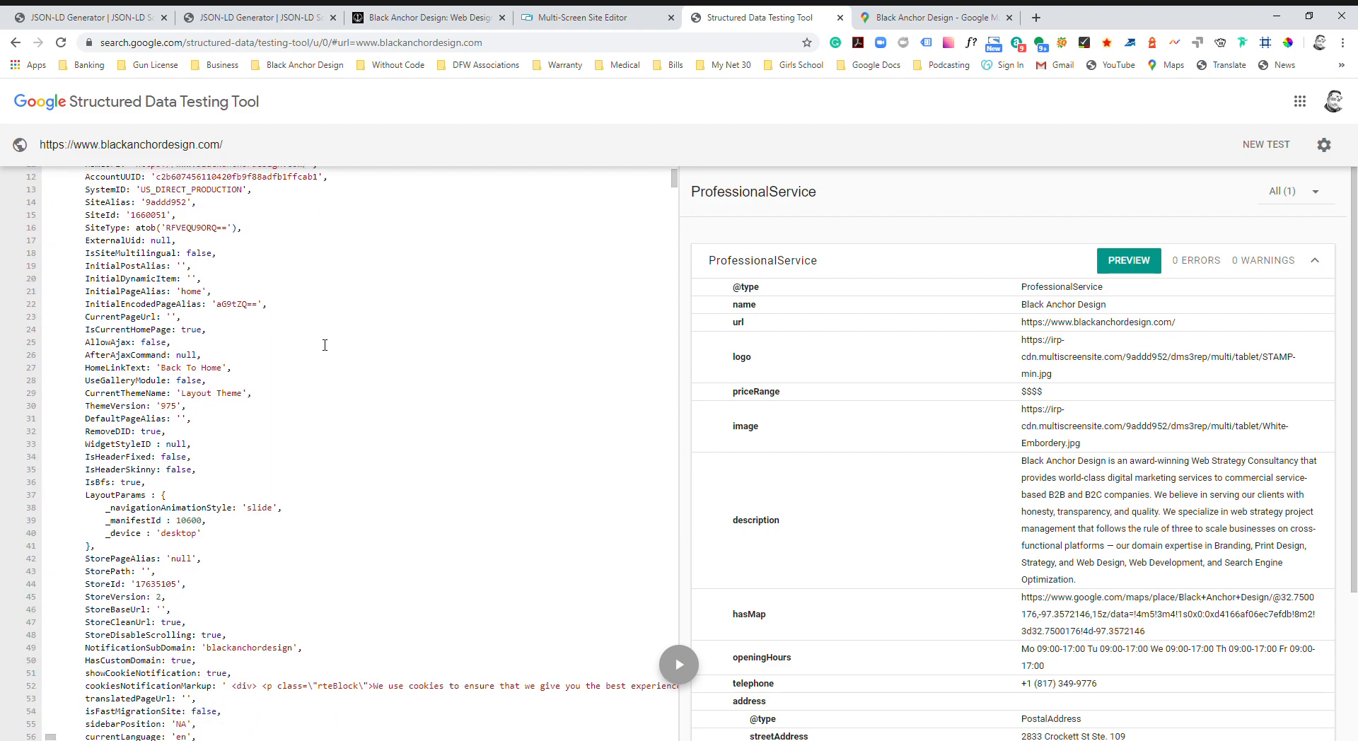
{"action": "scroll", "coordinate": [387, 363], "scroll_direction": "up", "scroll_amount": 2}
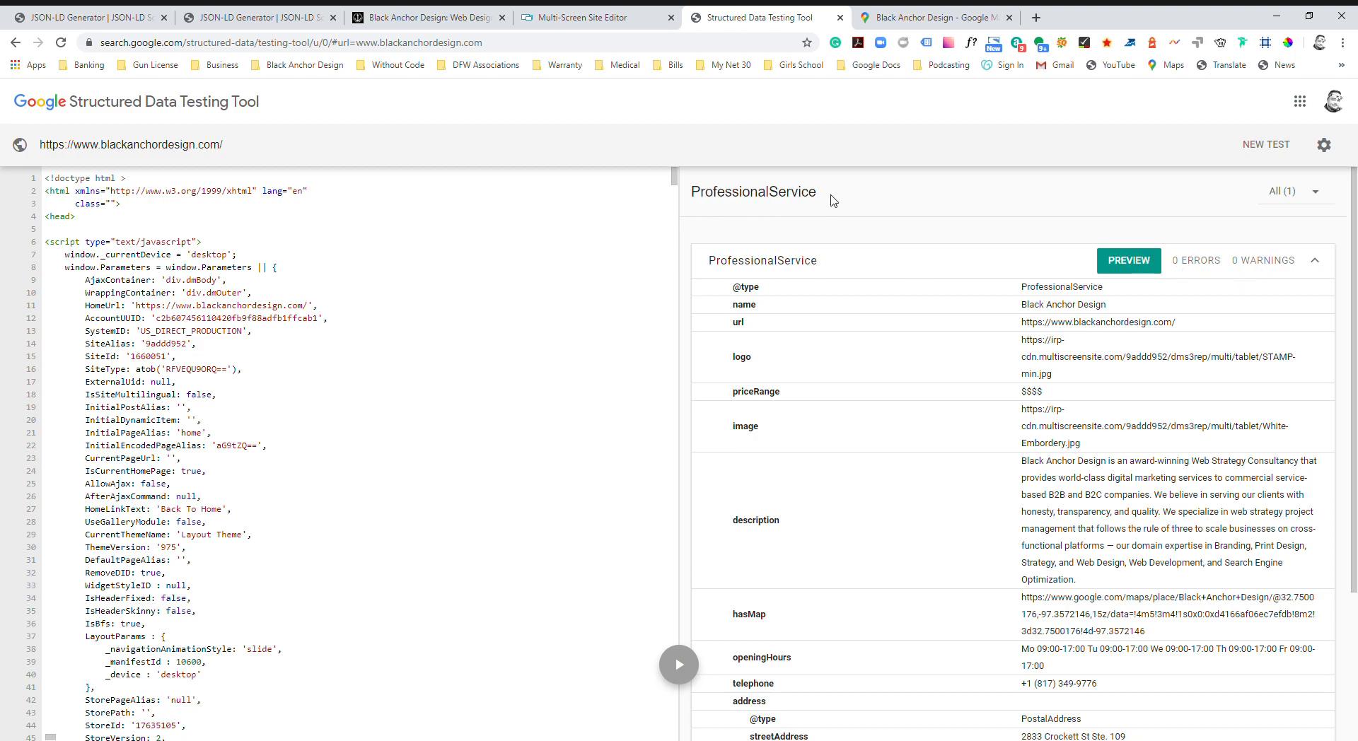
{"action": "scroll", "coordinate": [1046, 370], "scroll_direction": "down", "scroll_amount": 3}
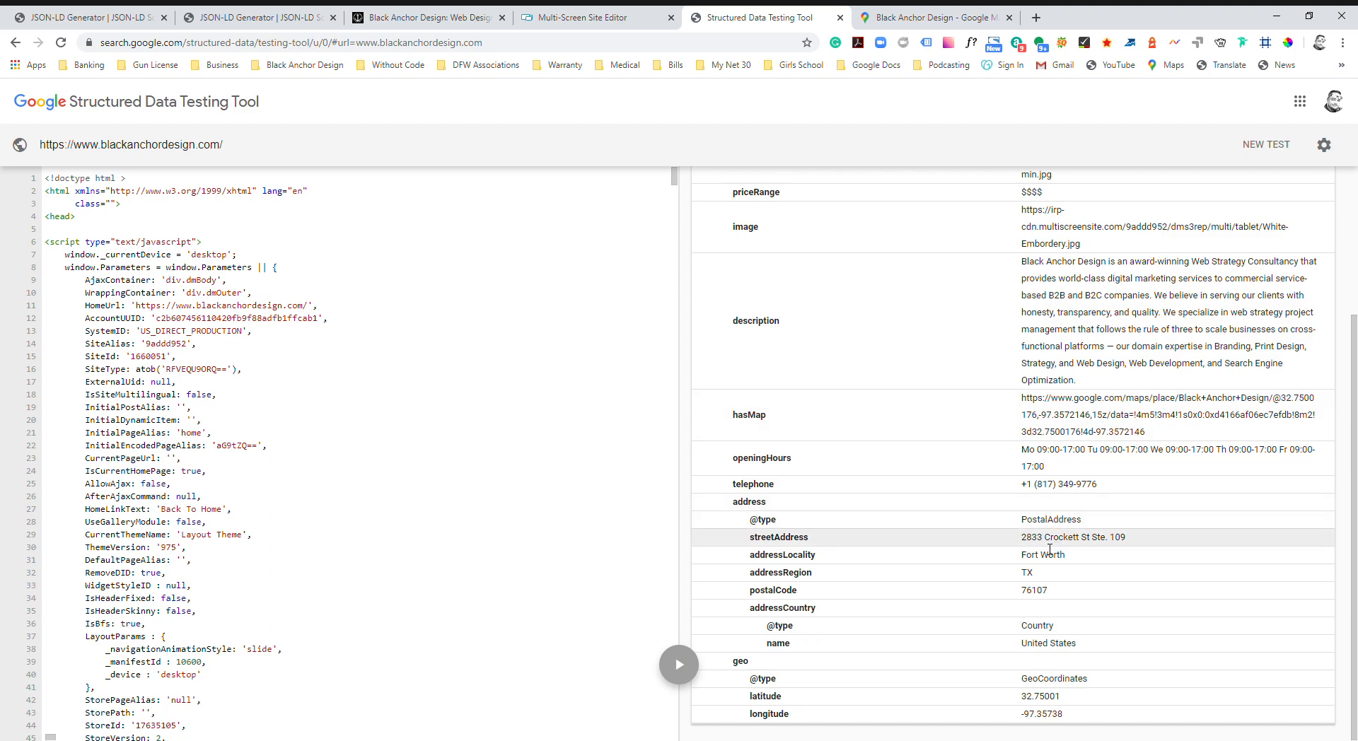
{"action": "scroll", "coordinate": [1001, 400], "scroll_direction": "up", "scroll_amount": 2}
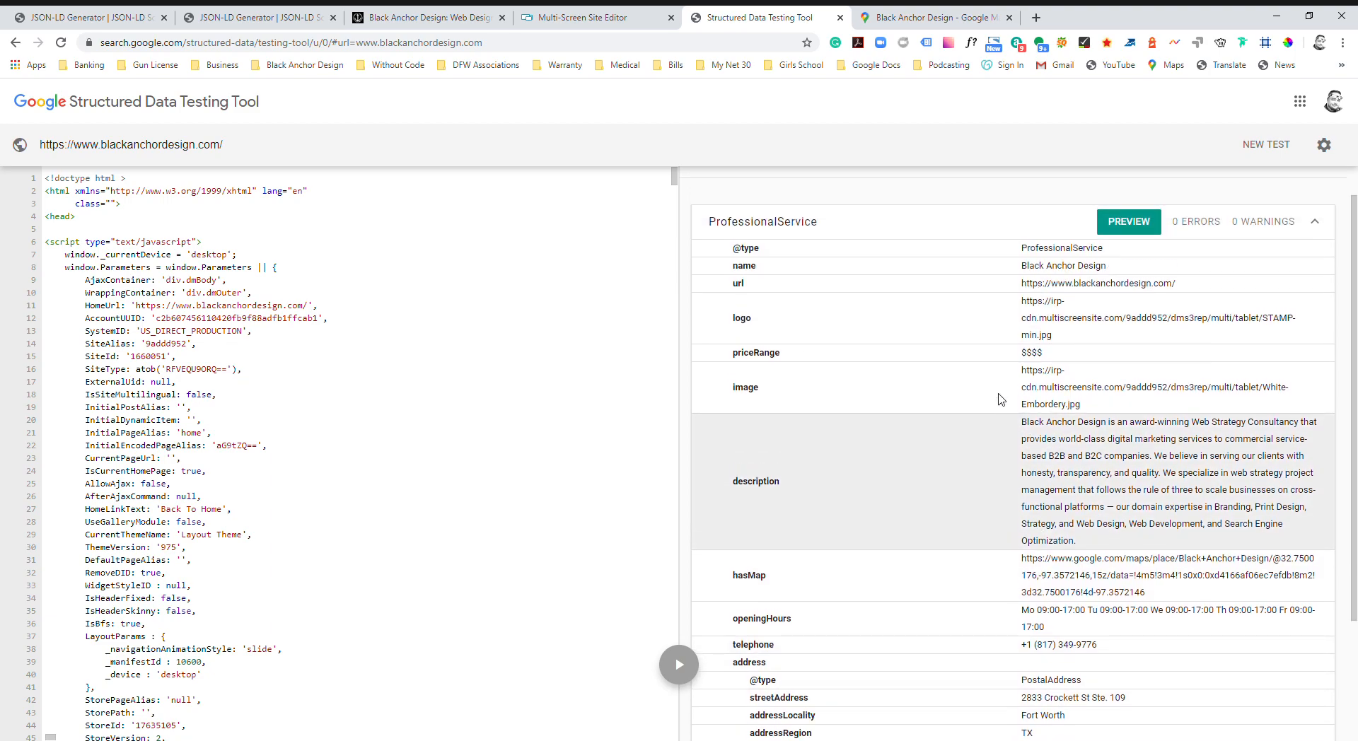
{"action": "scroll", "coordinate": [1000, 400], "scroll_direction": "up", "scroll_amount": 1}
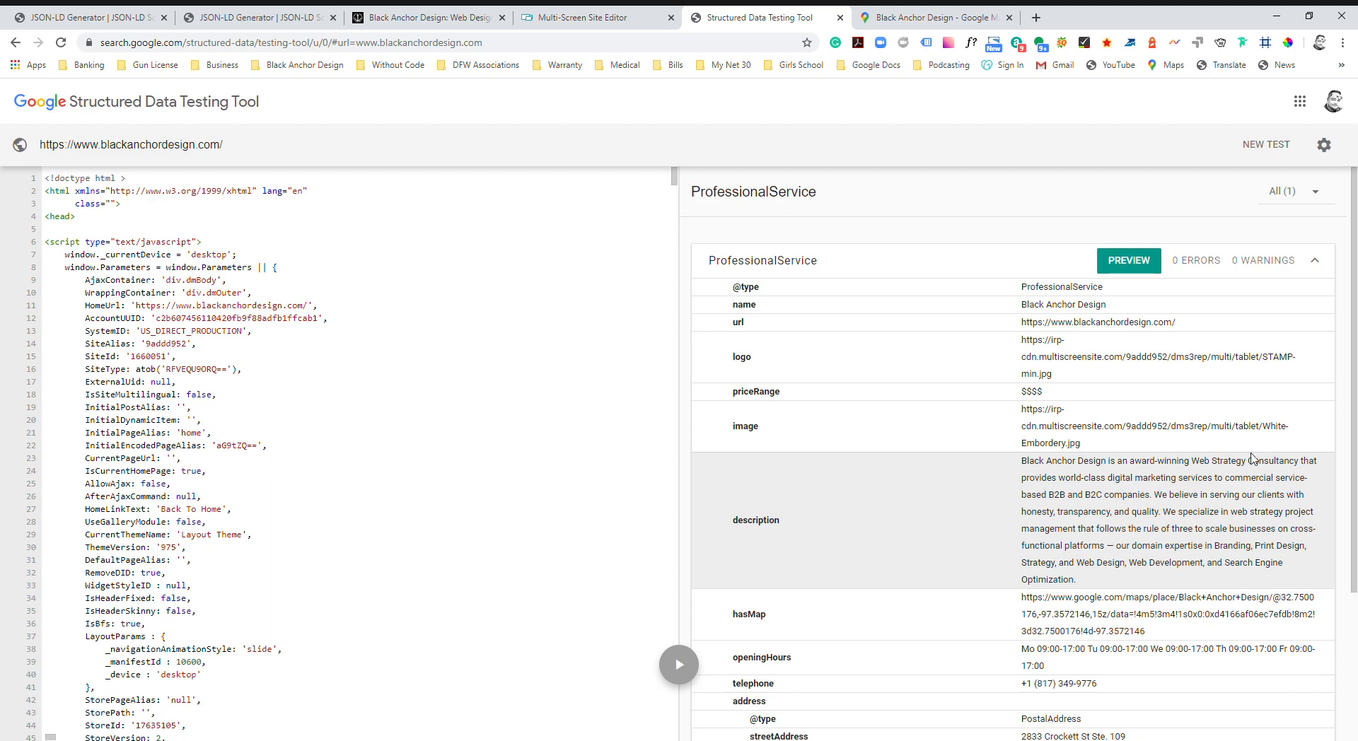
{"action": "scroll", "coordinate": [1153, 573], "scroll_direction": "down", "scroll_amount": 2}
{"action": "scroll", "coordinate": [1153, 575], "scroll_direction": "down", "scroll_amount": 1}
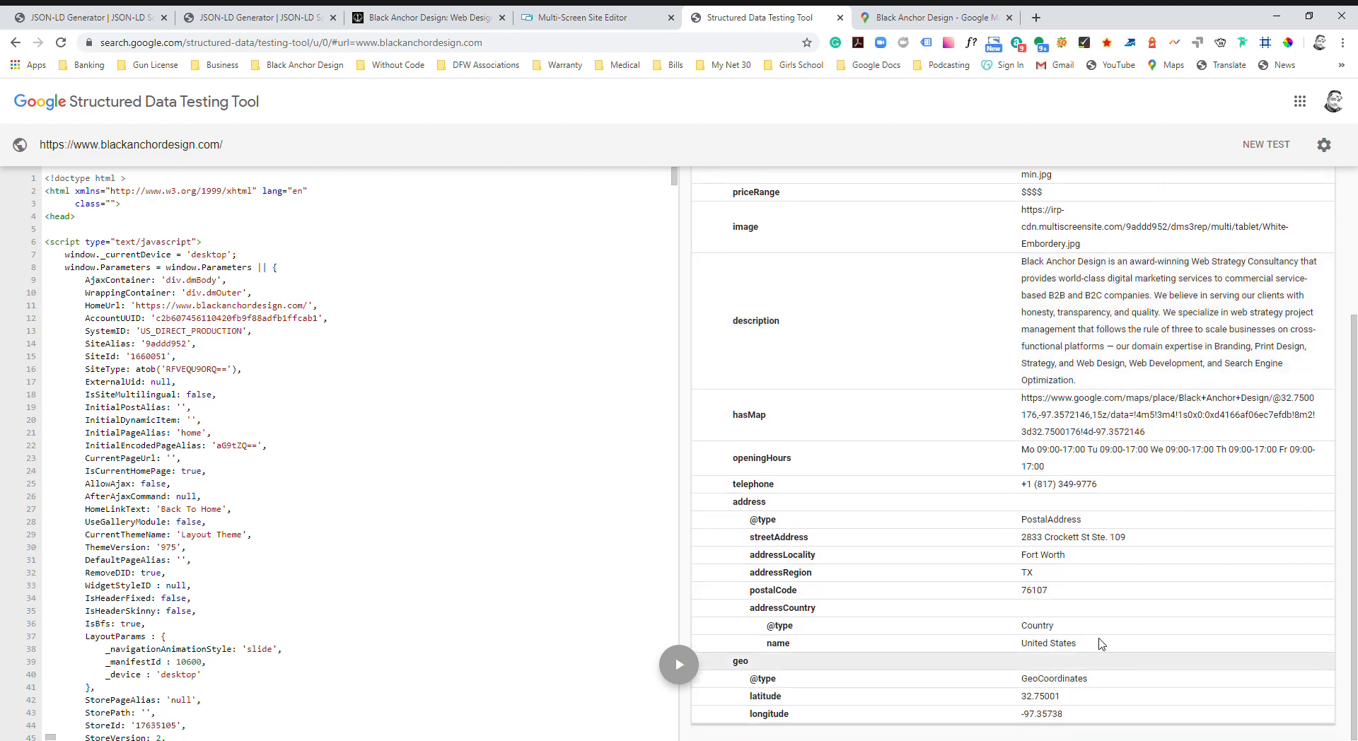